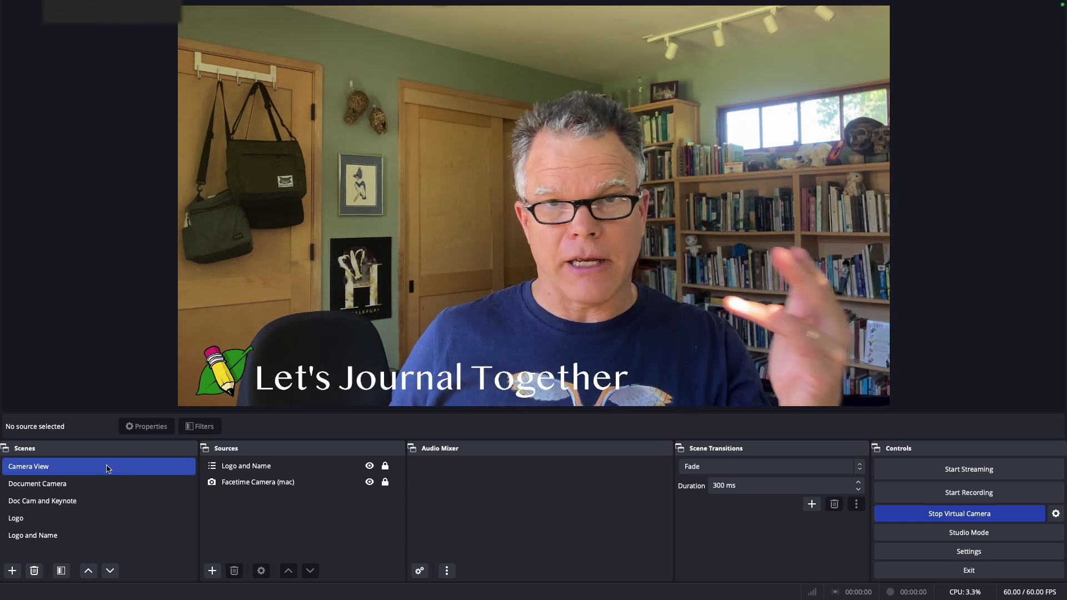
- Add a new macOS Screen Capture source named "Pen Layer" to the Camera View scene
click(212, 571)
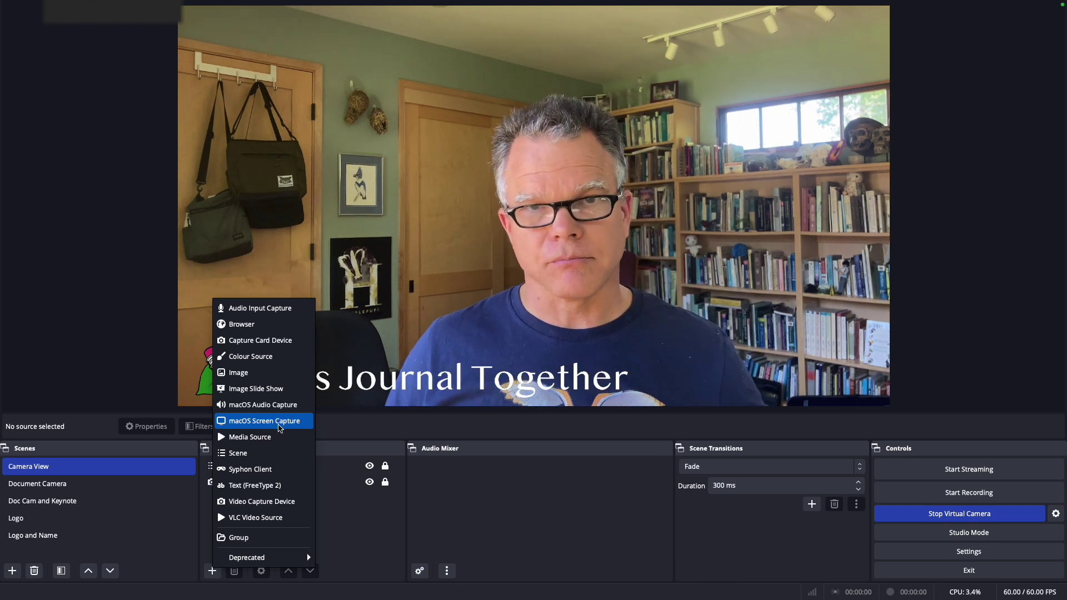
click(279, 421)
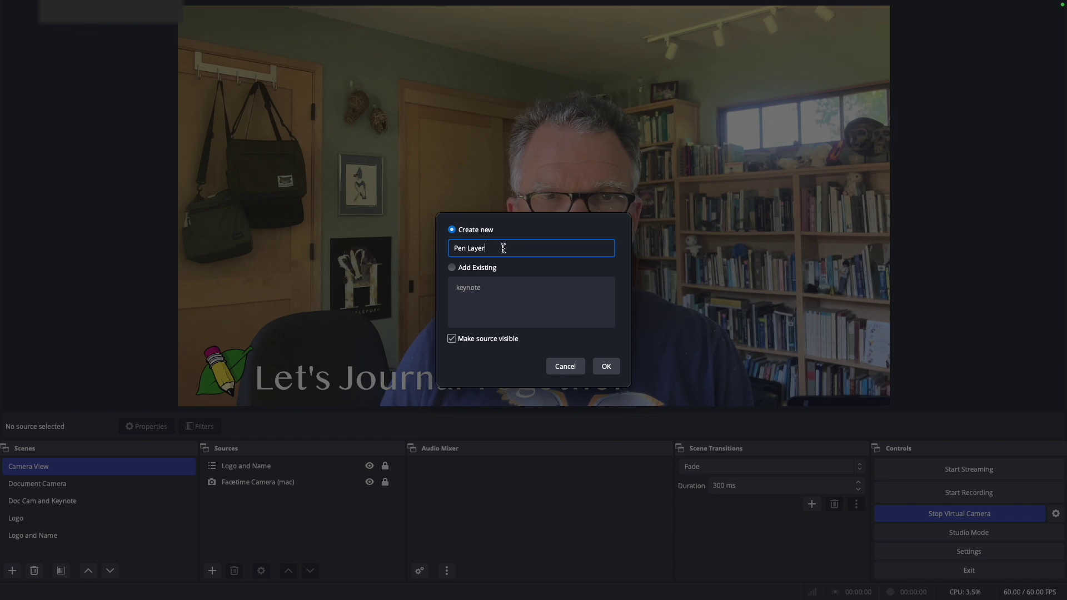
click(607, 367)
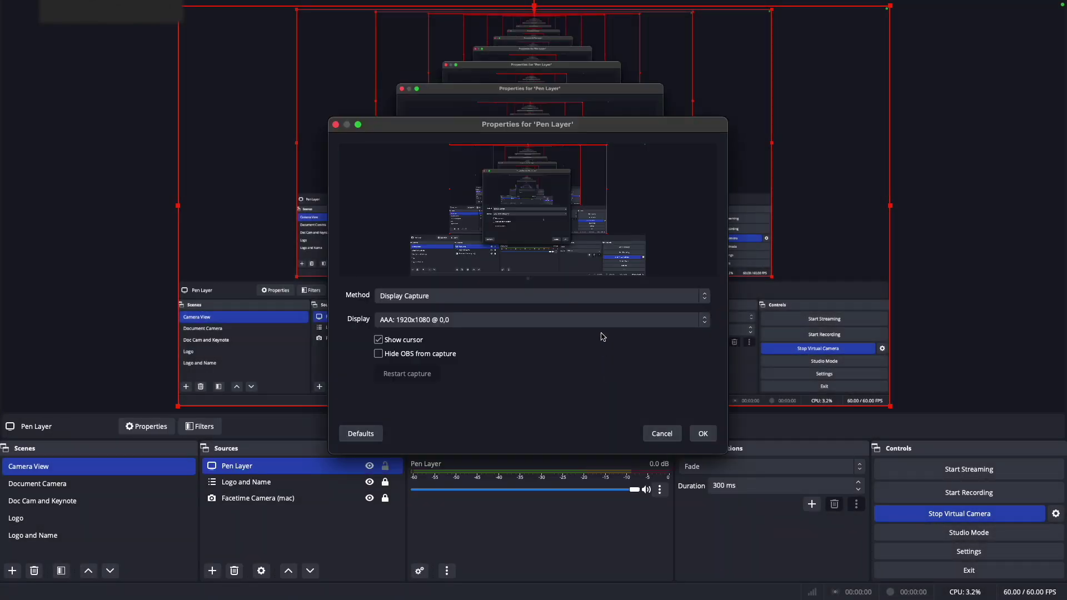
- Set the Pen Layer capture method to Application Capture and move its properties dialog clear of the camera image
drag(419, 125, 402, 149)
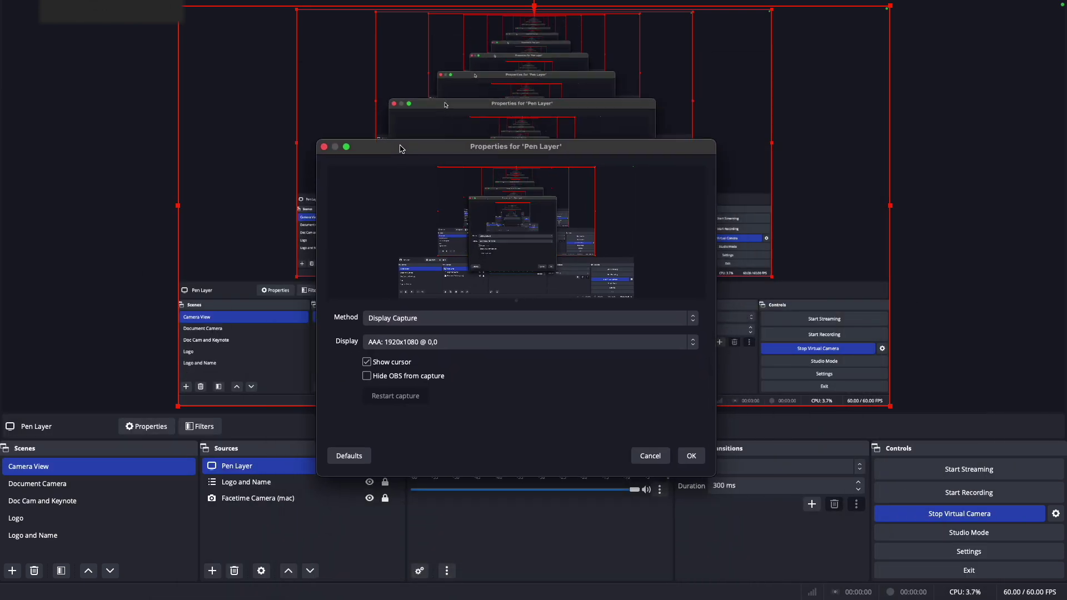
click(428, 319)
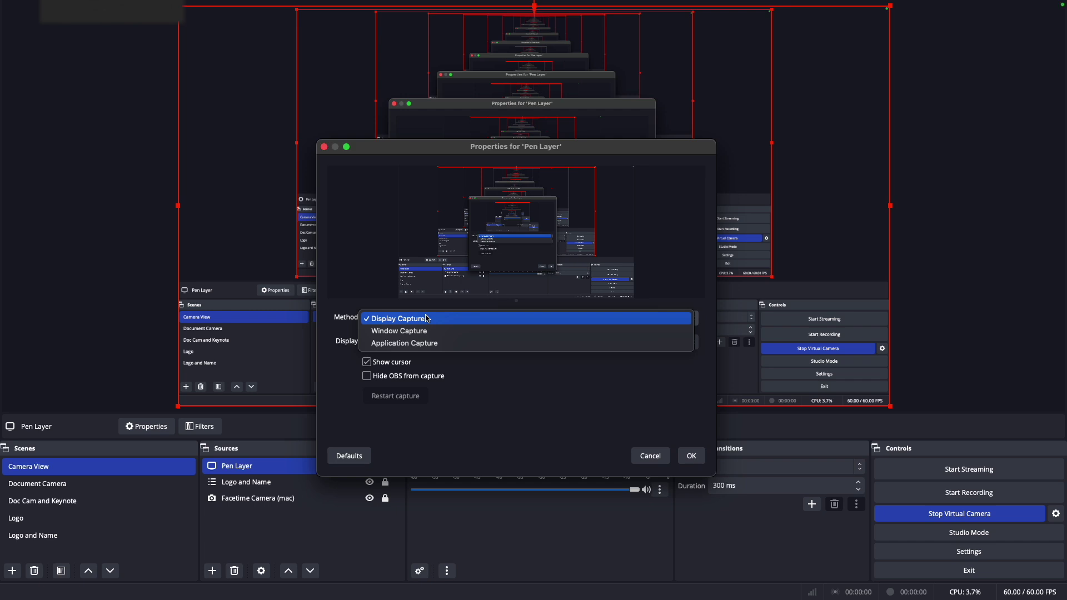
click(425, 348)
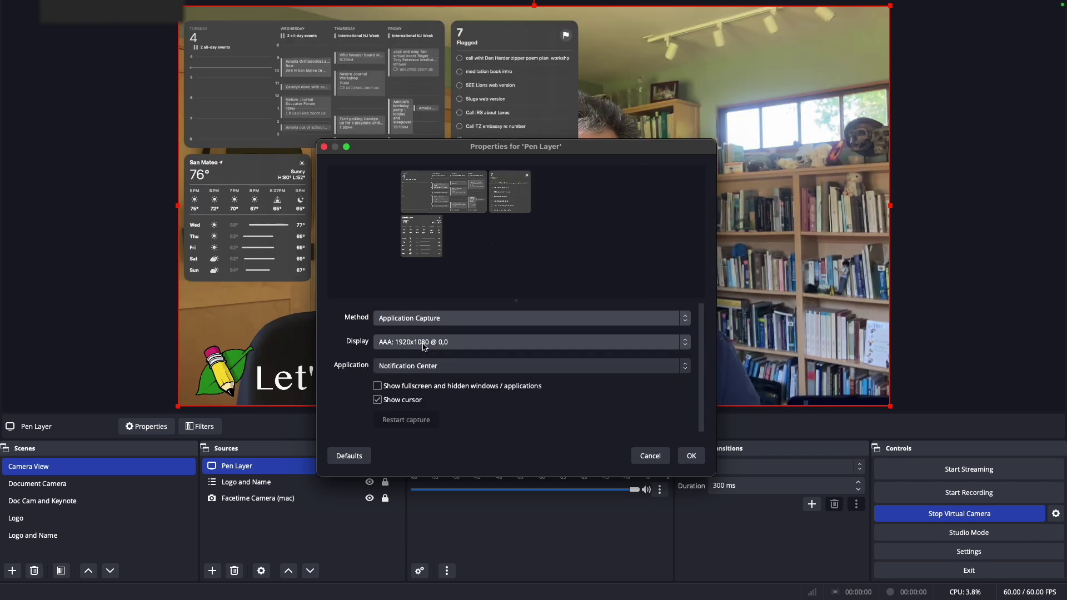
drag(521, 149, 379, 22)
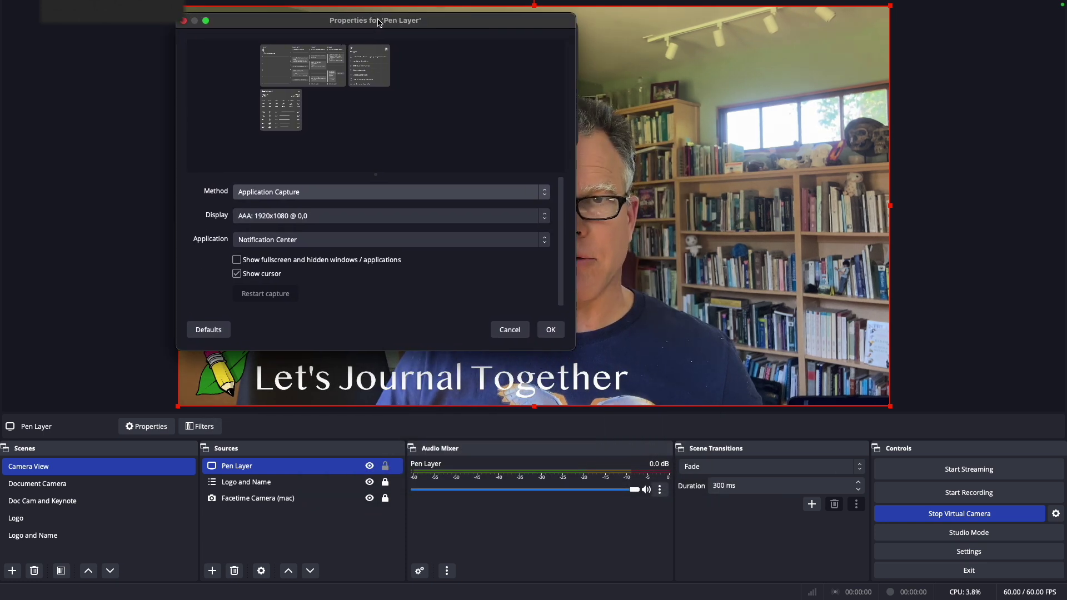
- Show fullscreen and hidden windows / applications, choose ScreenBrush as the captured application, and accept the properties
click(303, 244)
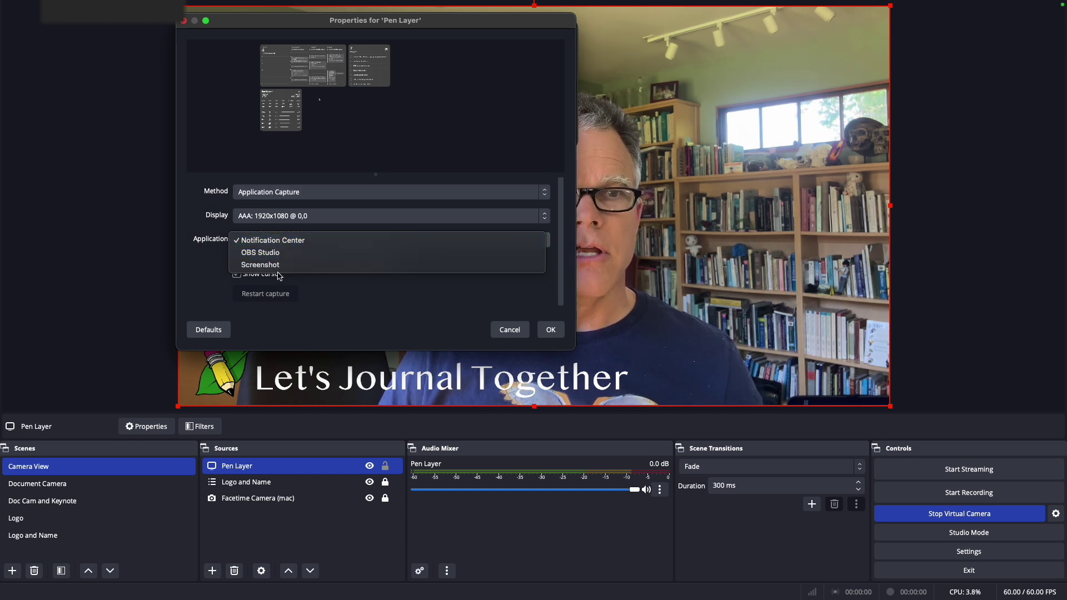
click(279, 240)
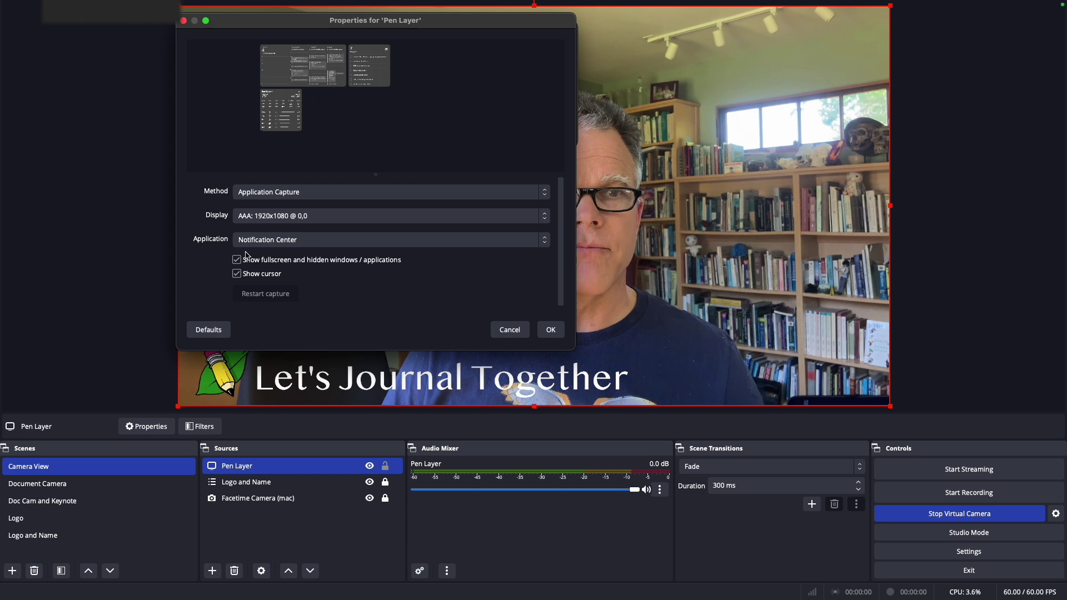
click(271, 242)
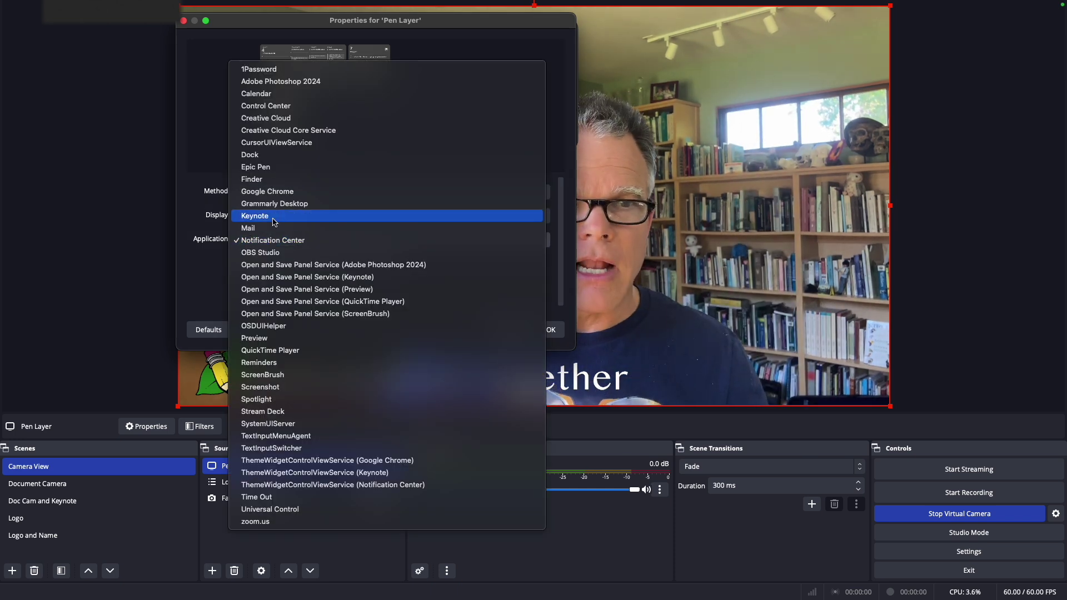
click(264, 377)
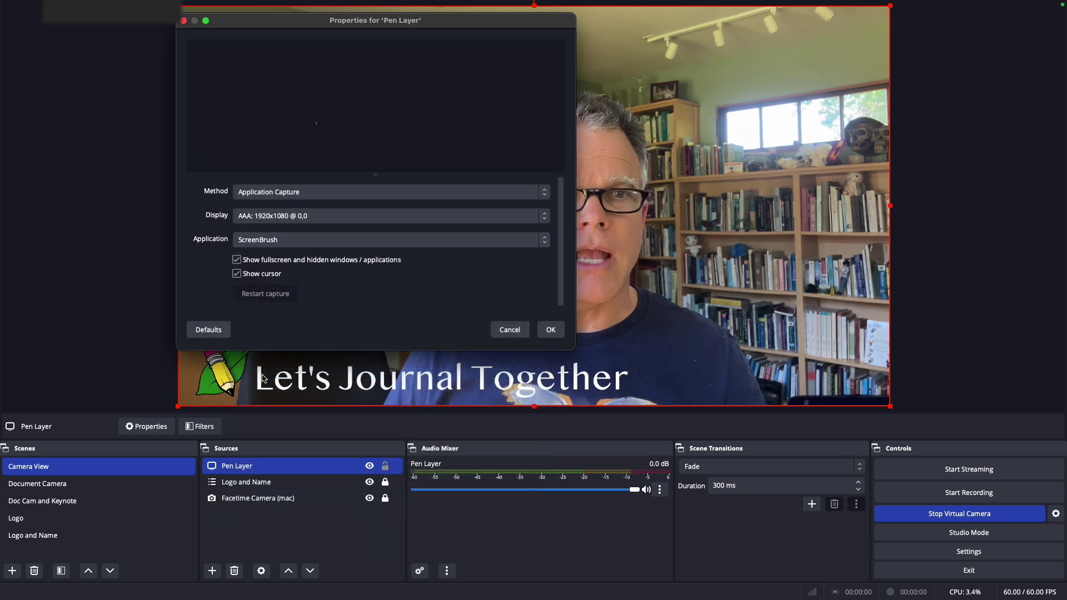
click(550, 332)
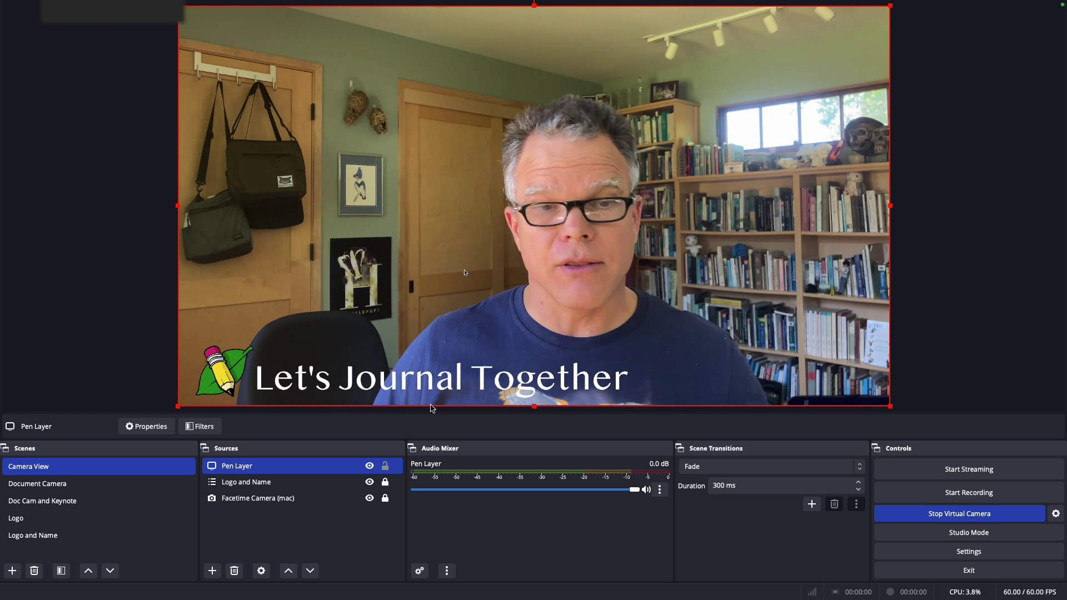
- Switch to the Zoom meeting, activate the ScreenBrush drawing tools, and continue the recording without audio
mouse_move(469, 589)
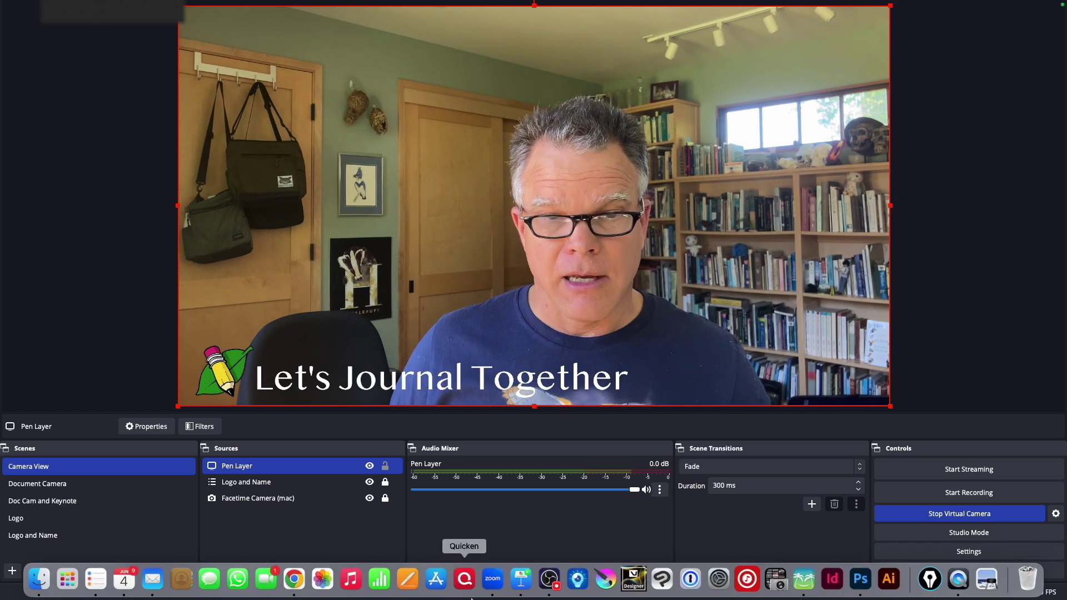
click(493, 579)
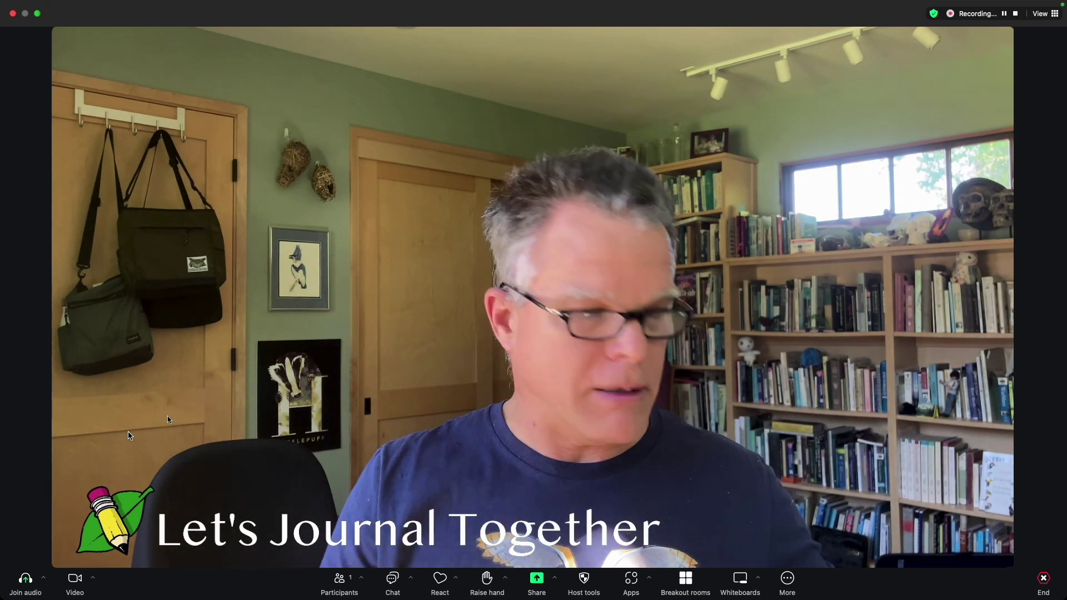
key(super+shift+a)
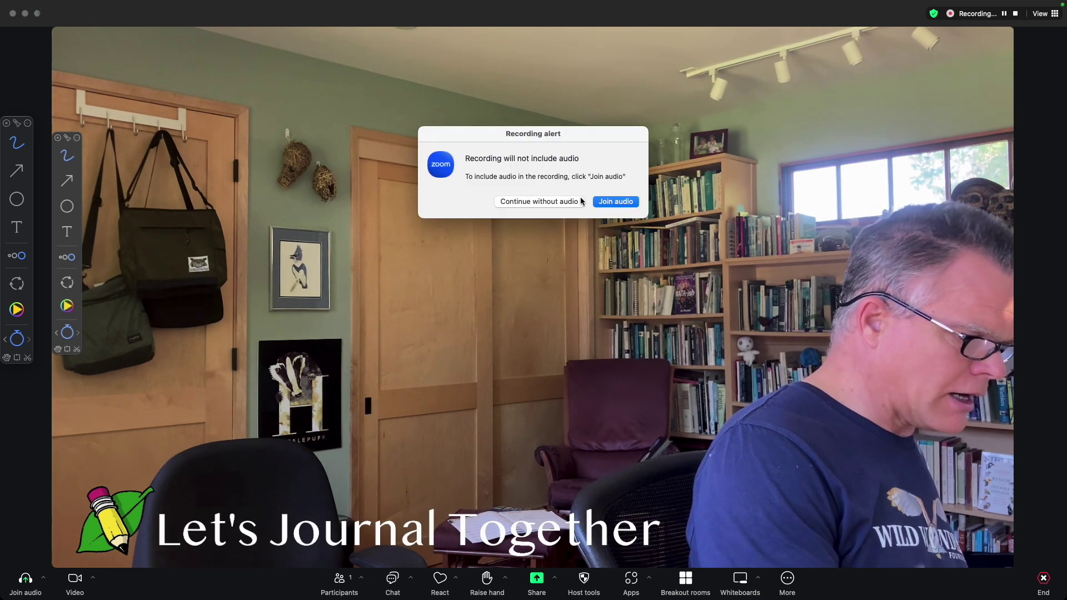
click(574, 202)
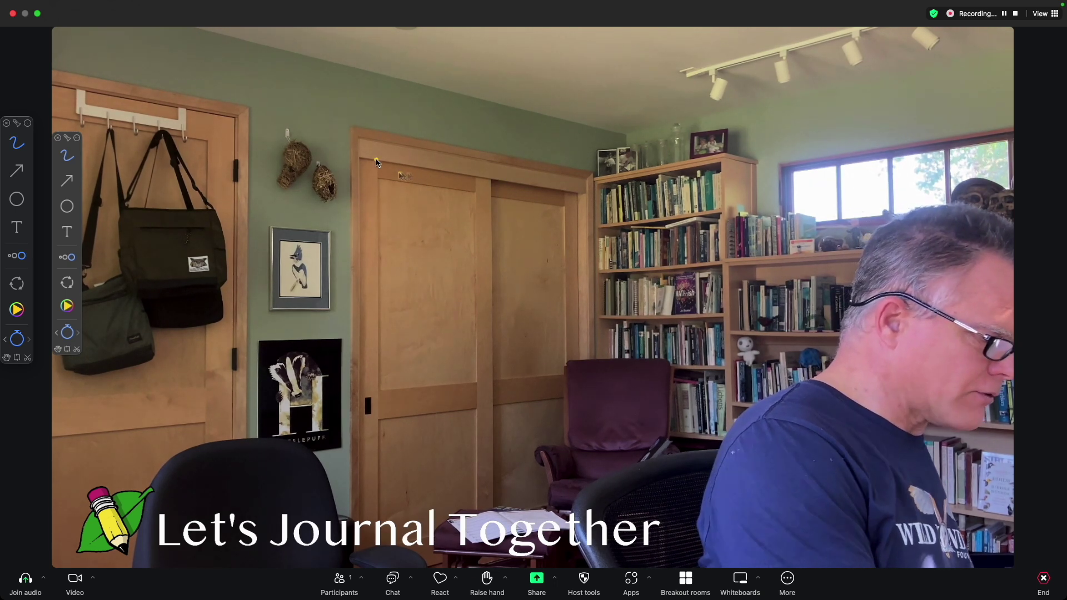
- Trace the closet door panel and the presenter's head, glasses and facial lines with freehand yellow strokes
drag(359, 142, 360, 223)
mouse_move(376, 155)
mouse_down()
mouse_move(363, 385)
mouse_move(475, 387)
mouse_move(494, 374)
mouse_move(497, 325)
mouse_move(487, 176)
mouse_move(362, 146)
mouse_up()
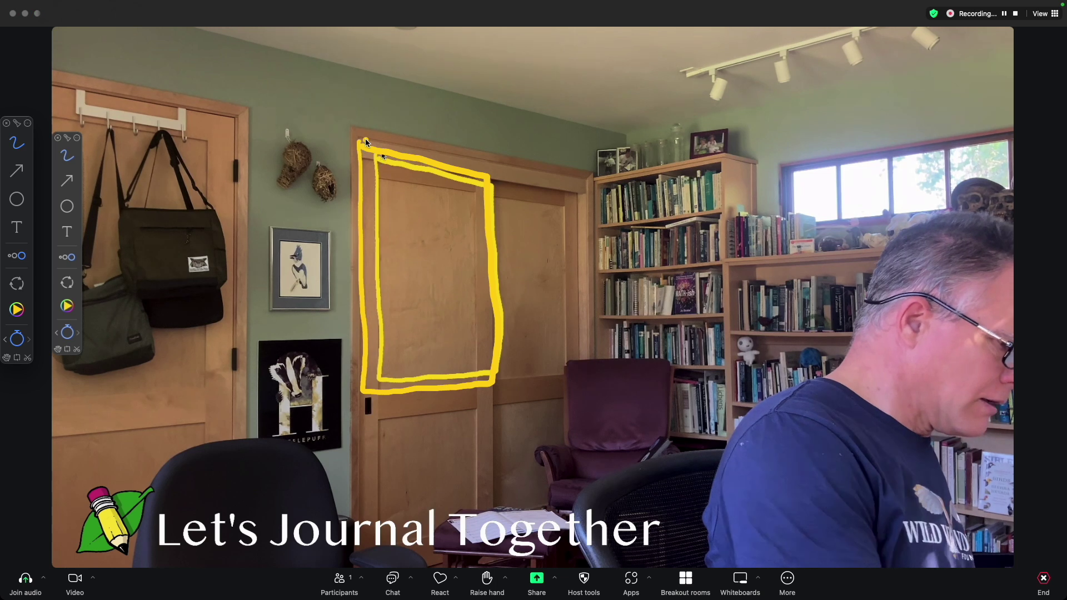
mouse_move(939, 209)
mouse_down()
mouse_move(874, 239)
mouse_move(854, 330)
mouse_move(860, 365)
mouse_move(891, 400)
mouse_move(918, 424)
mouse_move(951, 432)
mouse_move(1019, 378)
mouse_move(1028, 271)
mouse_move(1000, 221)
mouse_move(932, 209)
mouse_up()
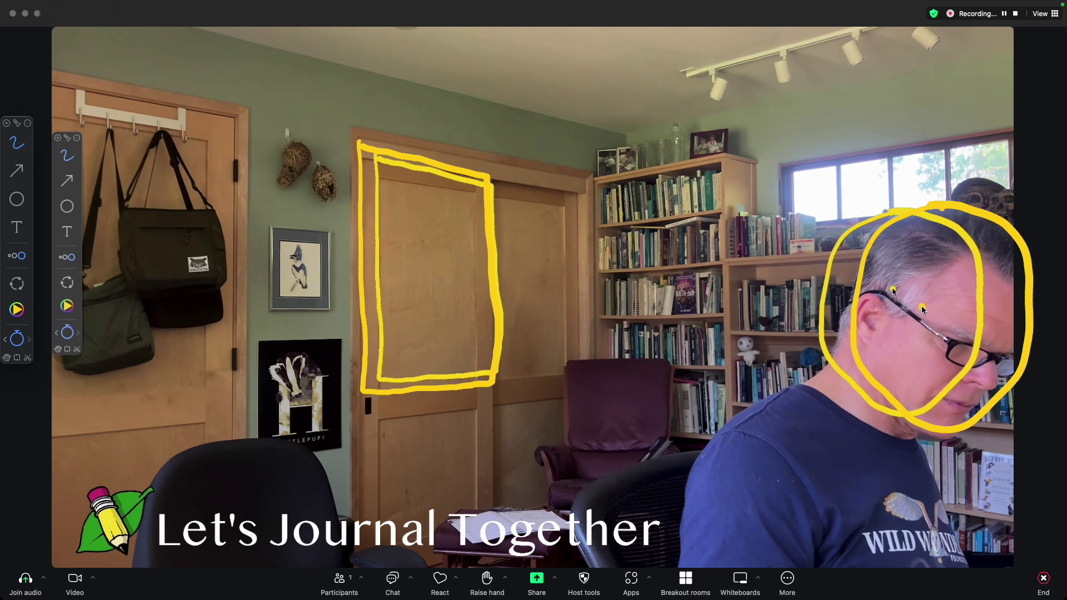
mouse_move(835, 289)
mouse_down()
mouse_move(942, 354)
mouse_move(977, 361)
mouse_up()
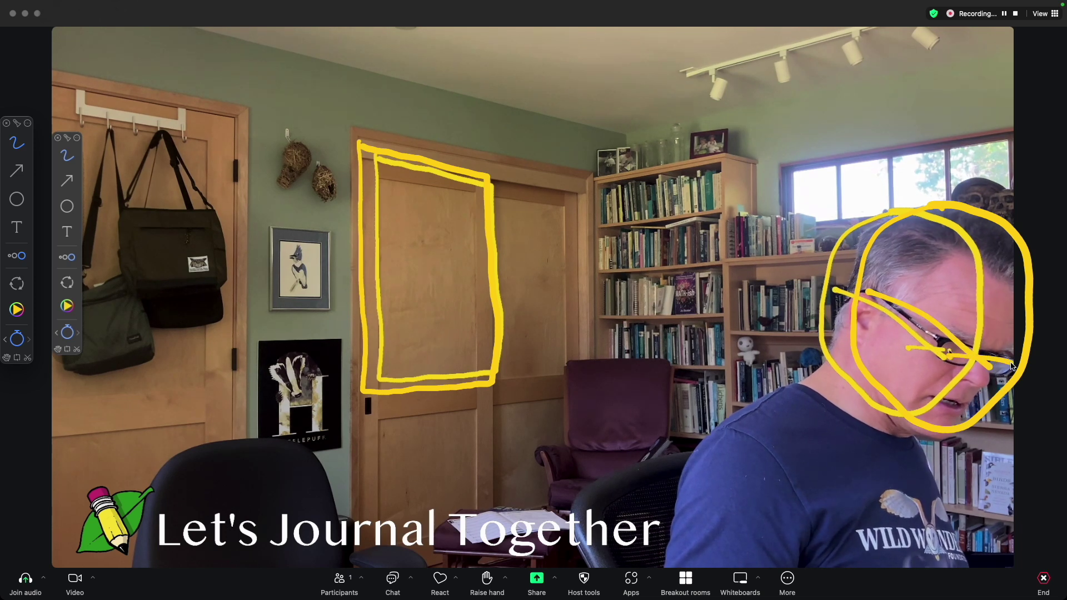
drag(908, 349, 1013, 365)
mouse_move(961, 259)
mouse_down()
mouse_move(952, 327)
mouse_move(923, 394)
mouse_up()
drag(1009, 256, 967, 409)
- Sketch the presenter's neck, shoulders and torso in yellow and start tracing the framed bird picture
mouse_move(812, 330)
mouse_down()
mouse_move(775, 375)
mouse_move(867, 410)
mouse_move(785, 392)
mouse_move(690, 417)
mouse_up()
drag(783, 392, 712, 431)
mouse_move(712, 430)
mouse_down()
mouse_move(775, 454)
mouse_move(798, 528)
mouse_up()
drag(703, 414, 676, 573)
mouse_move(883, 431)
mouse_down()
mouse_move(903, 525)
mouse_move(945, 555)
mouse_up()
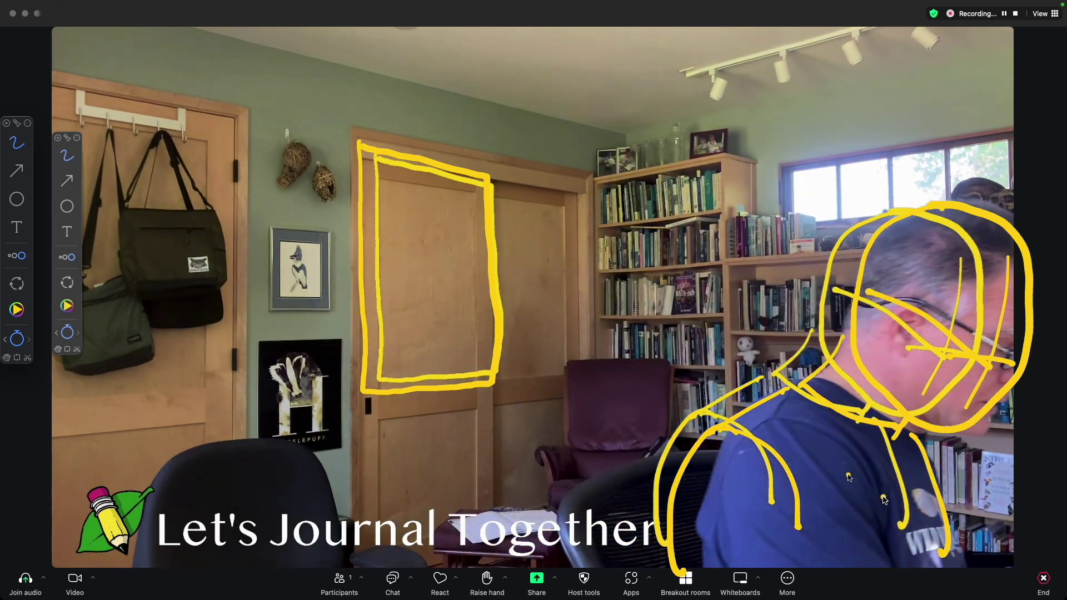
mouse_move(273, 227)
mouse_down()
mouse_move(274, 309)
mouse_move(331, 312)
mouse_move(328, 231)
mouse_move(276, 229)
mouse_up()
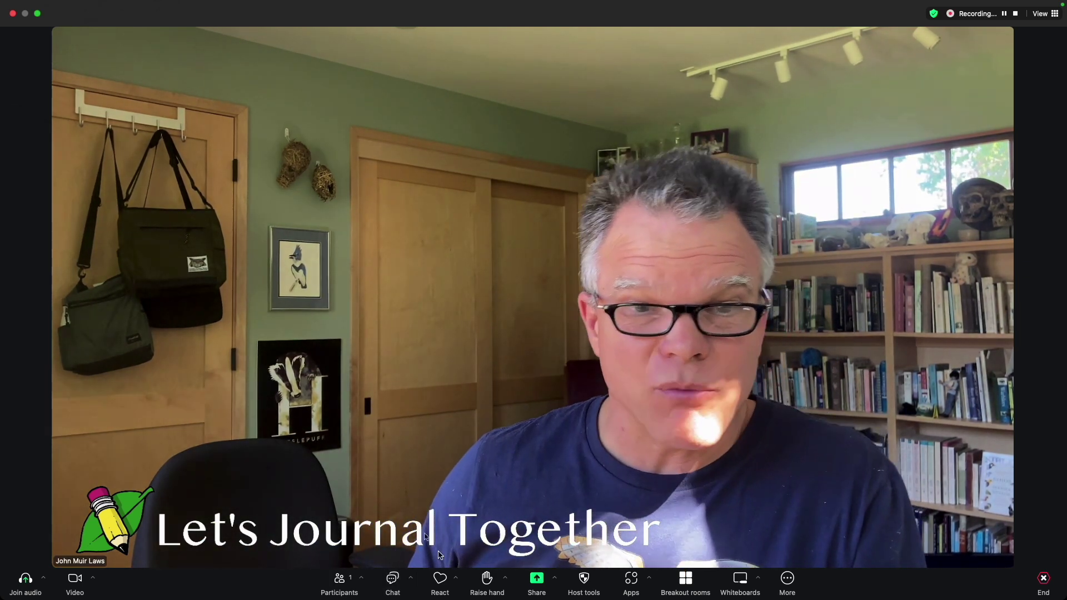
- Switch to OBS, enlarge the Pen Layer beyond the canvas edges, recentre it over the camera image, and return to Zoom to check it
mouse_move(507, 599)
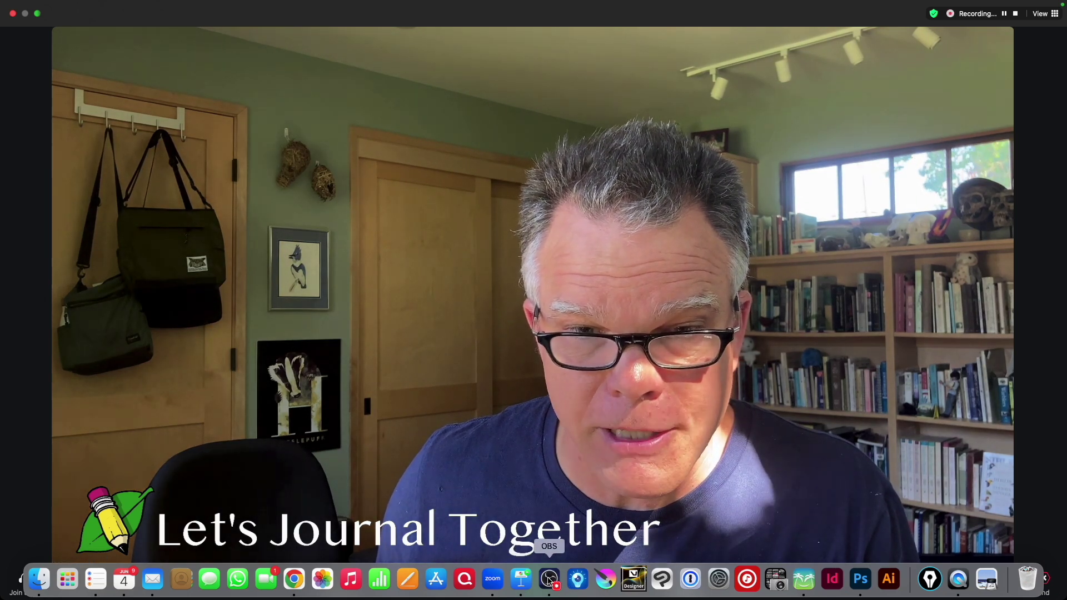
click(548, 580)
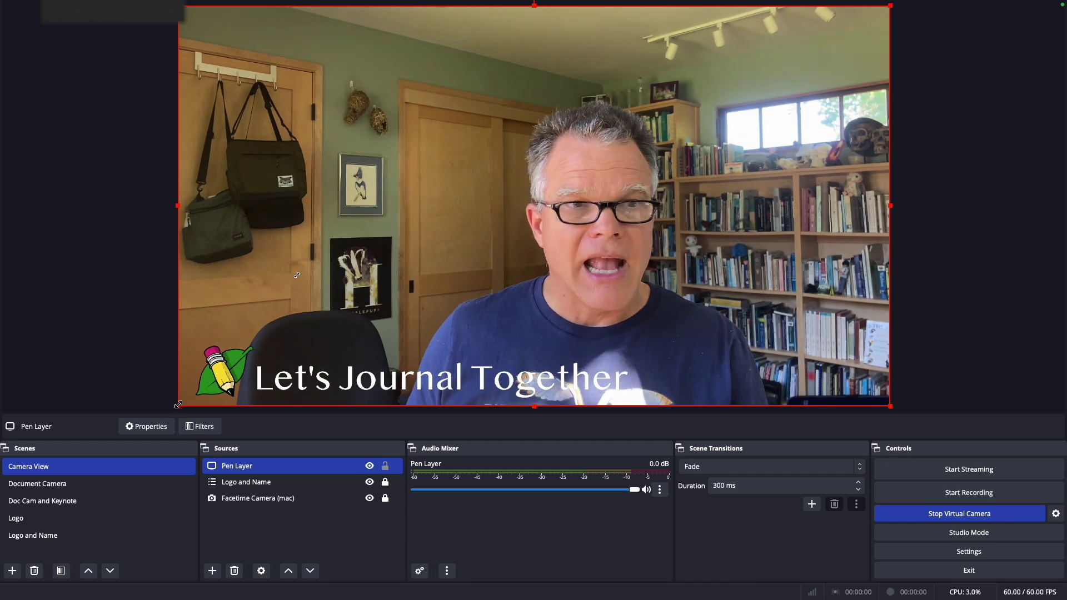
drag(178, 406, 136, 435)
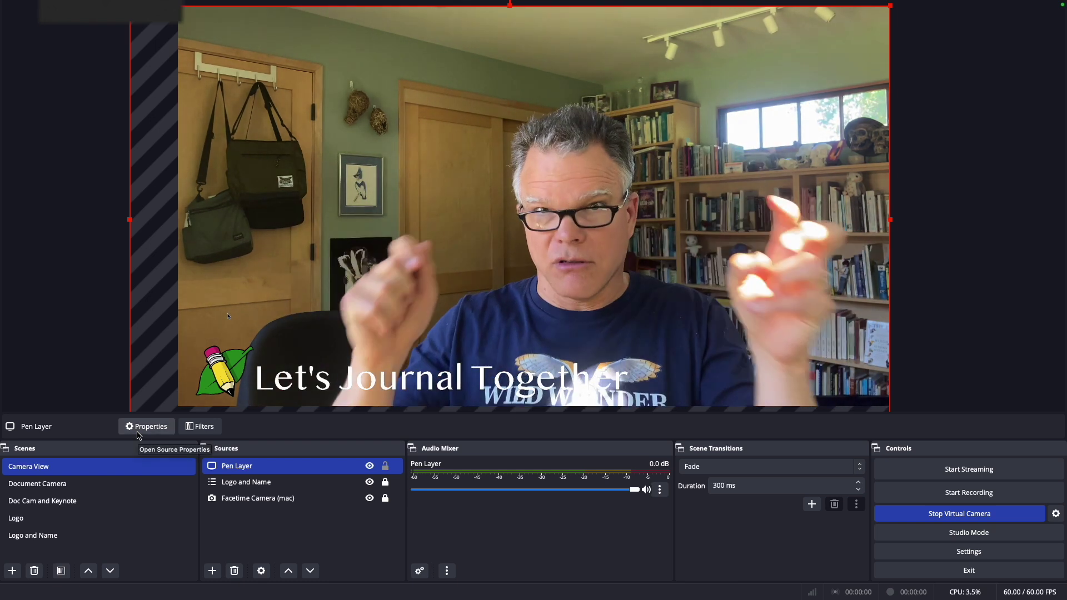
drag(227, 258, 250, 272)
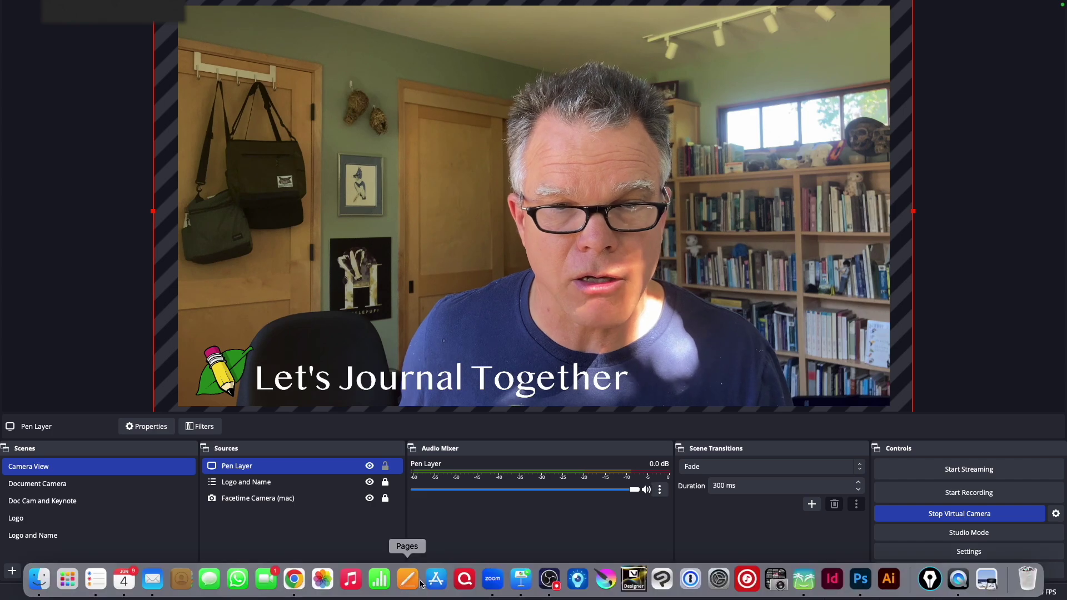
click(491, 578)
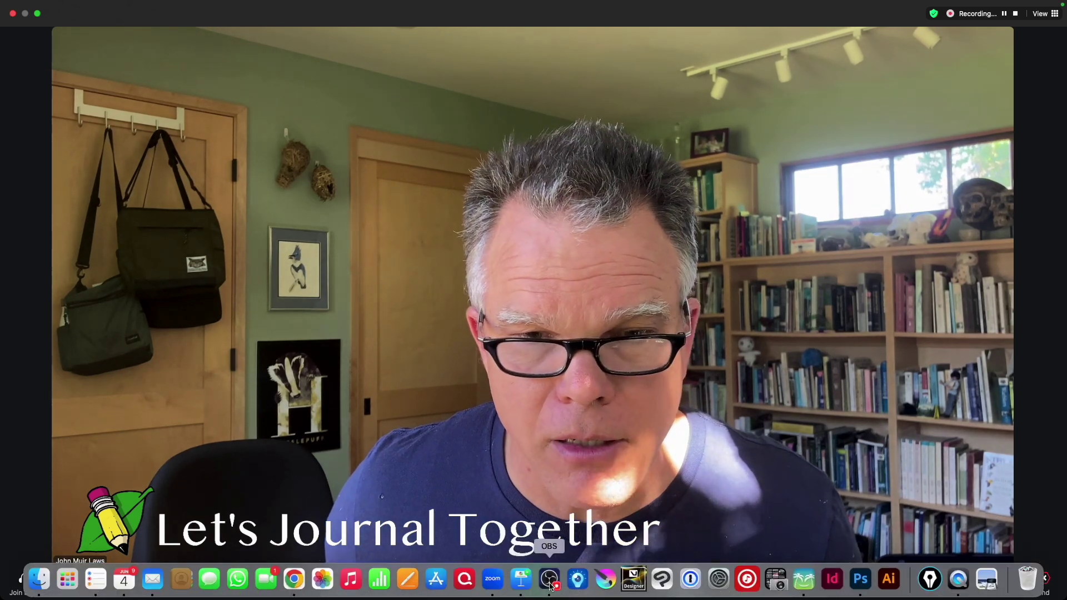
- Return to OBS, enlarge the Pen Layer slightly from its lower-left corner, centre it over the canvas again, and recheck the alignment in Zoom
click(550, 580)
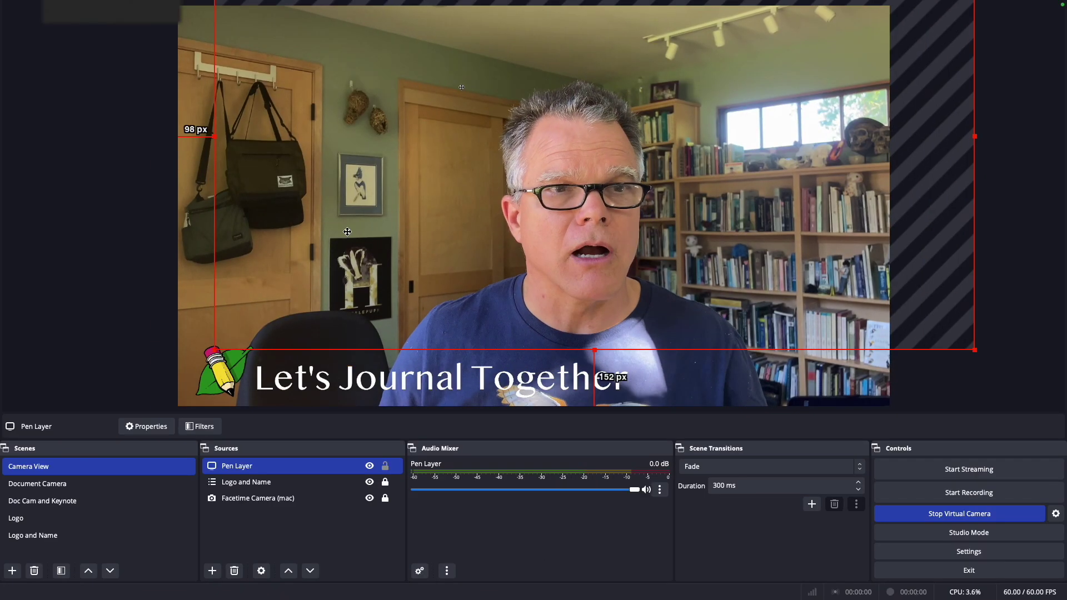
drag(215, 350, 208, 355)
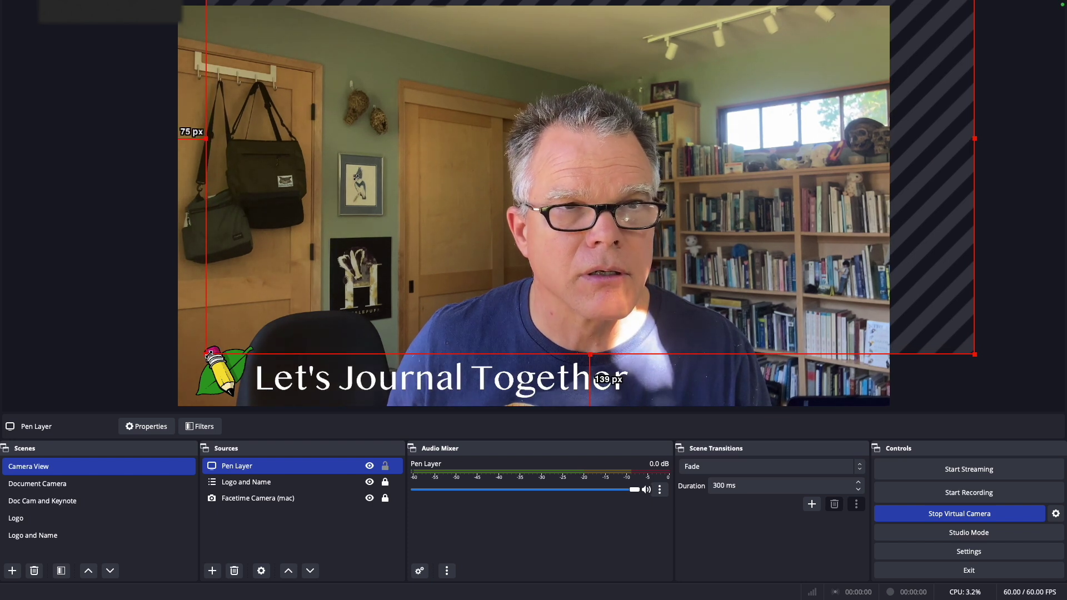
drag(338, 226, 282, 285)
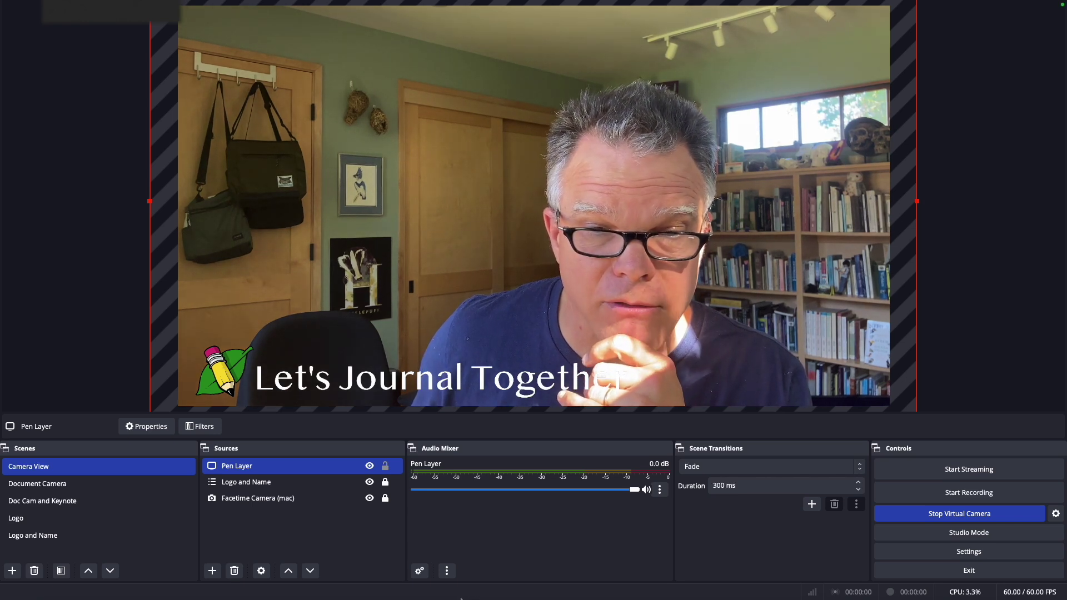
mouse_move(463, 599)
click(493, 580)
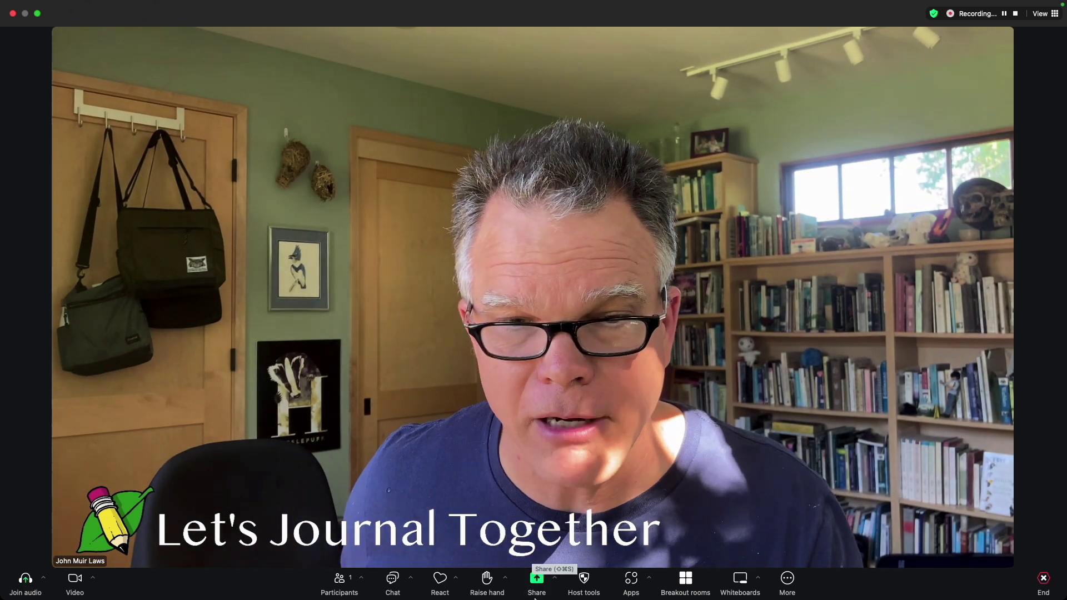
- Back in OBS, scale the Pen Layer up a little further, fine-tune its centred position over the canvas, and switch to Zoom
mouse_move(518, 596)
click(549, 578)
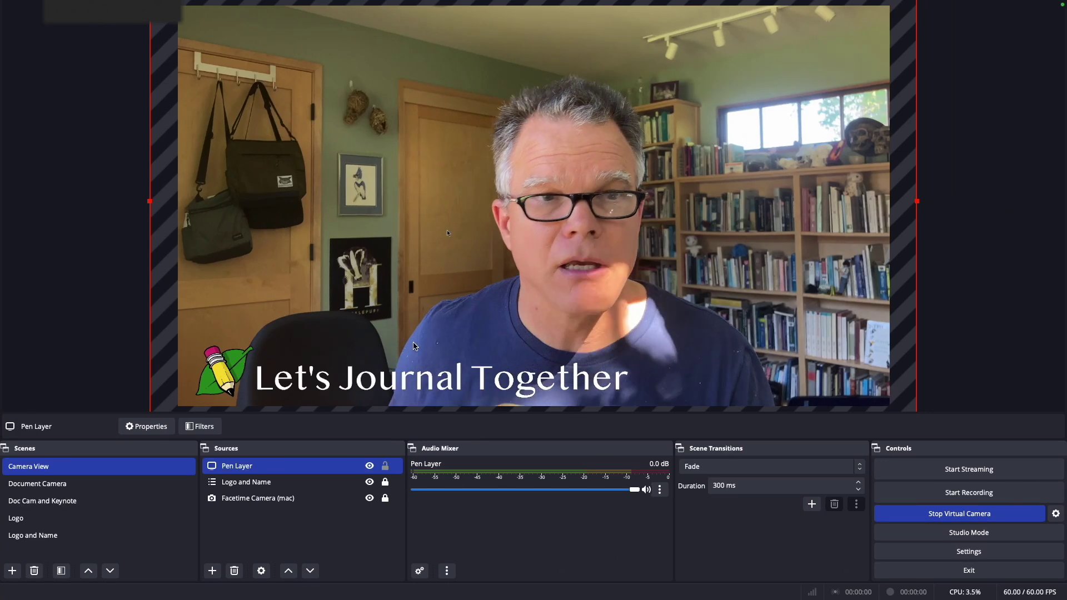
drag(222, 337, 212, 349)
key(super+z)
drag(311, 234, 244, 319)
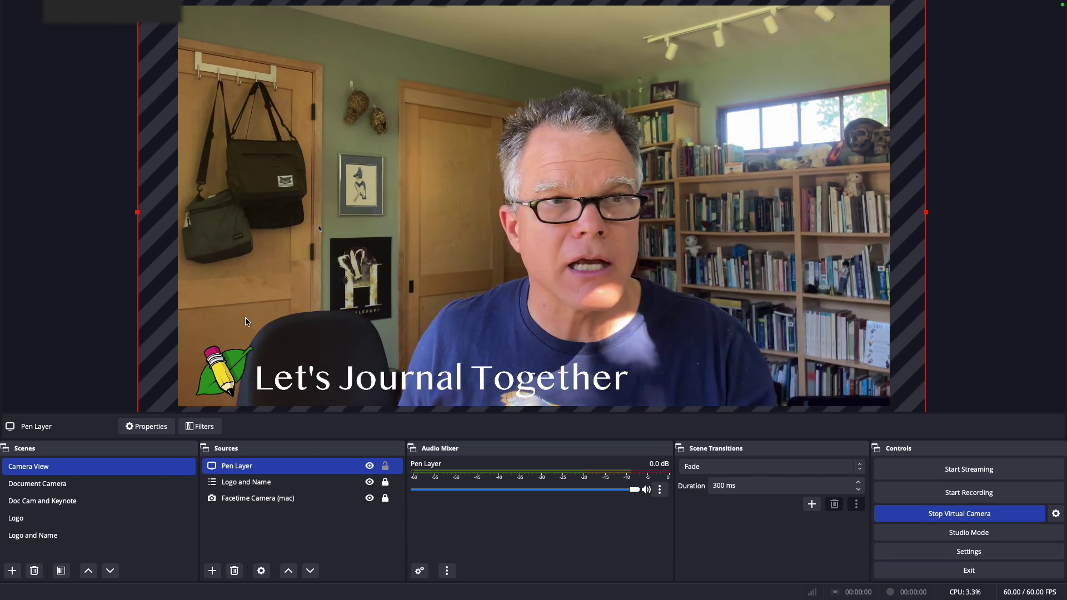
drag(246, 318, 248, 318)
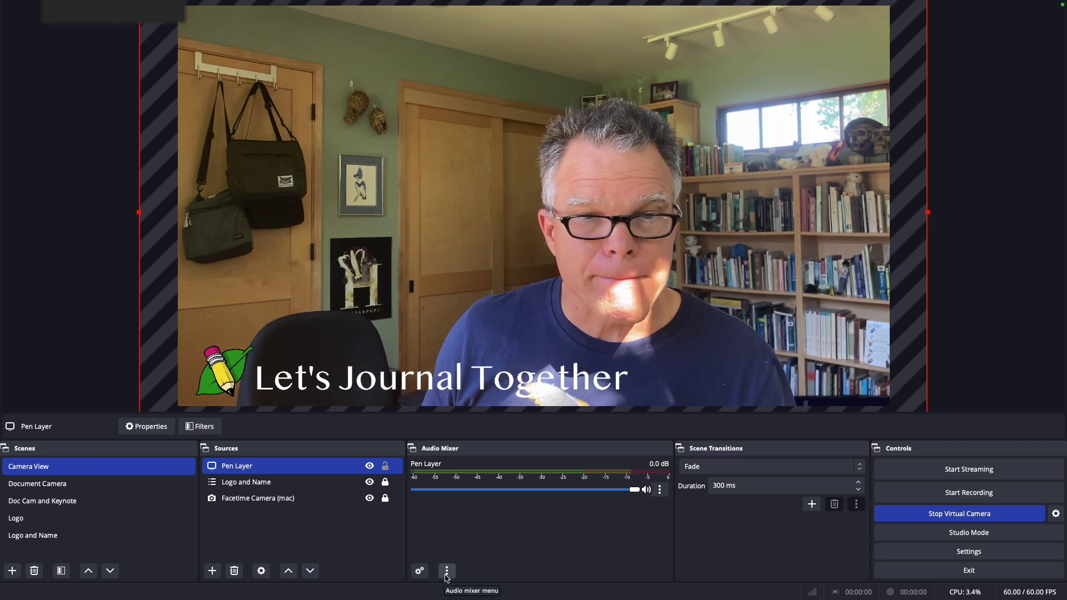
mouse_move(490, 599)
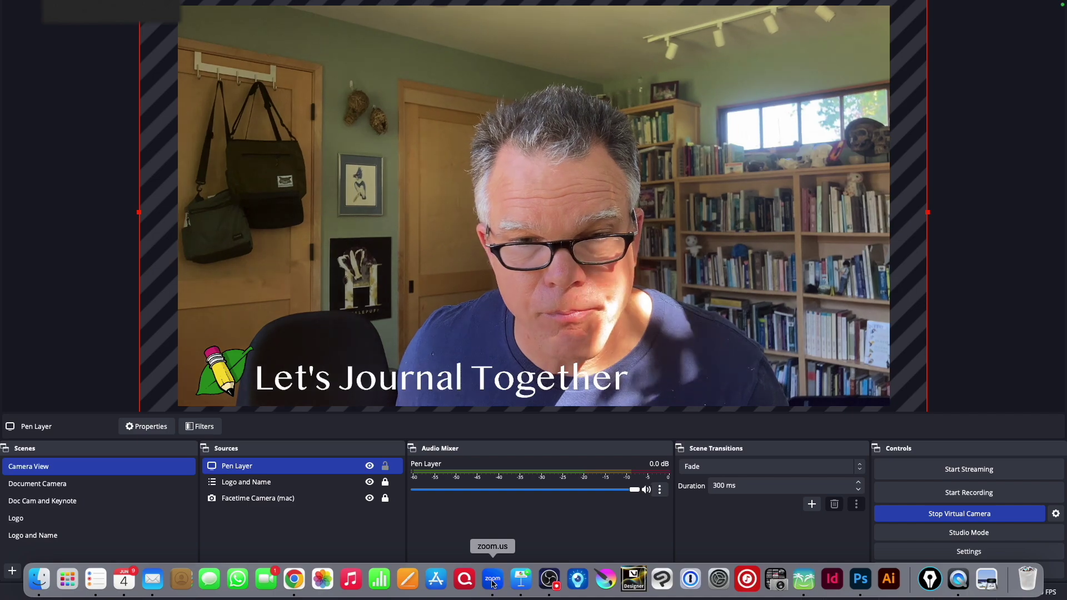
click(493, 582)
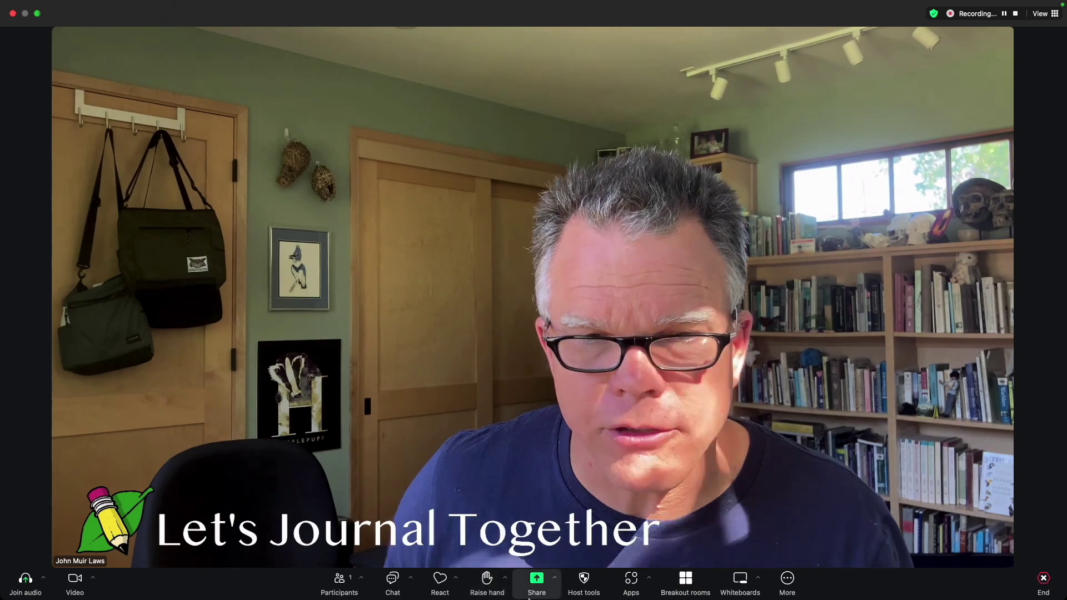
- Switch to OBS, enlarge the Pen Layer marginally from its lower-left corner, recentre it over the canvas, and check it in Zoom
click(547, 581)
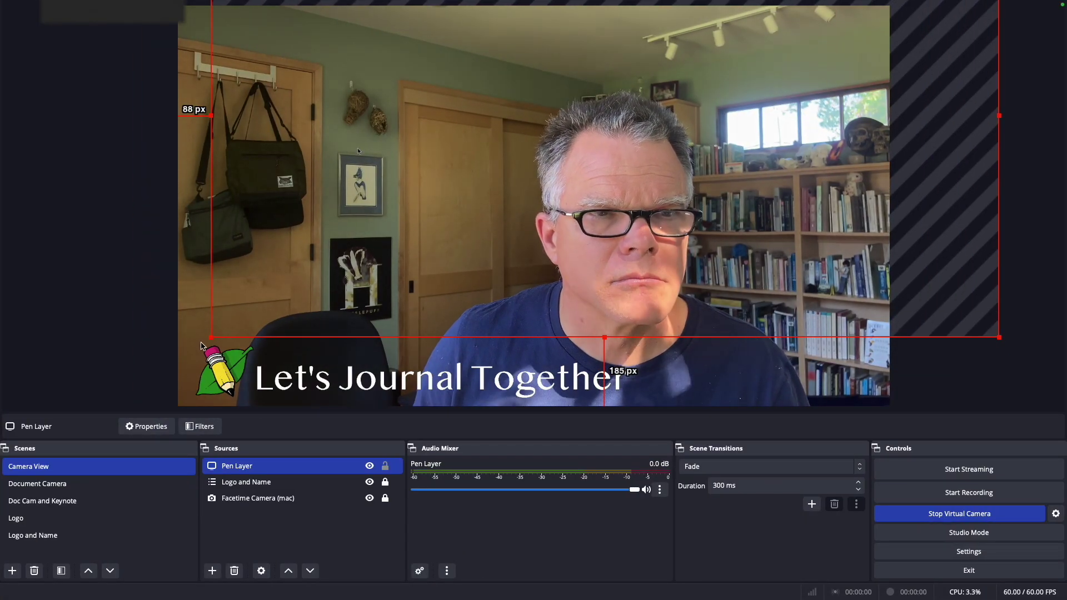
drag(212, 337, 209, 339)
drag(206, 341, 295, 315)
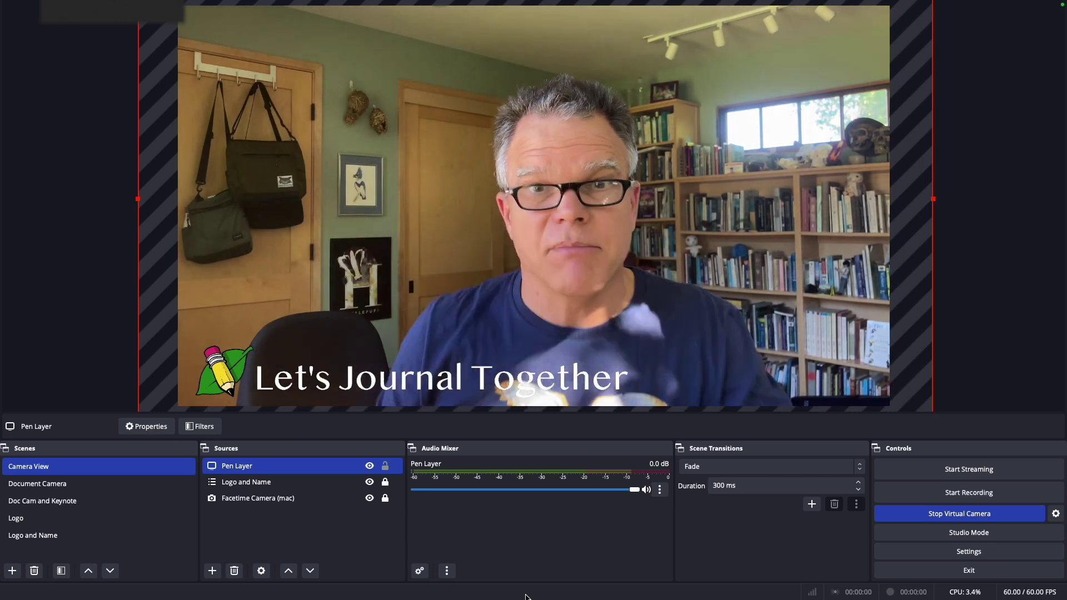
mouse_move(458, 599)
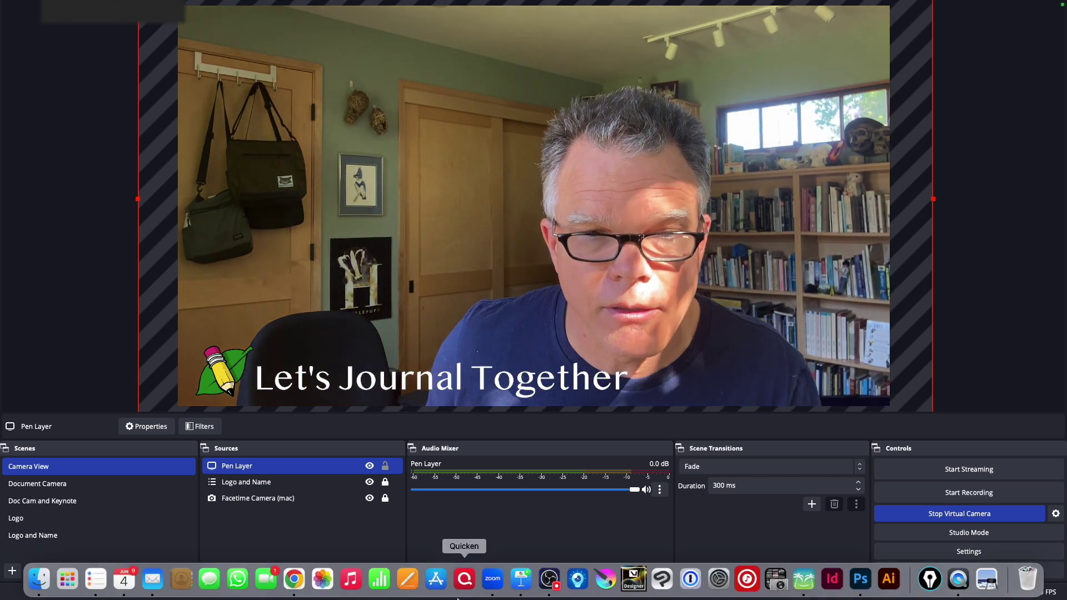
click(491, 584)
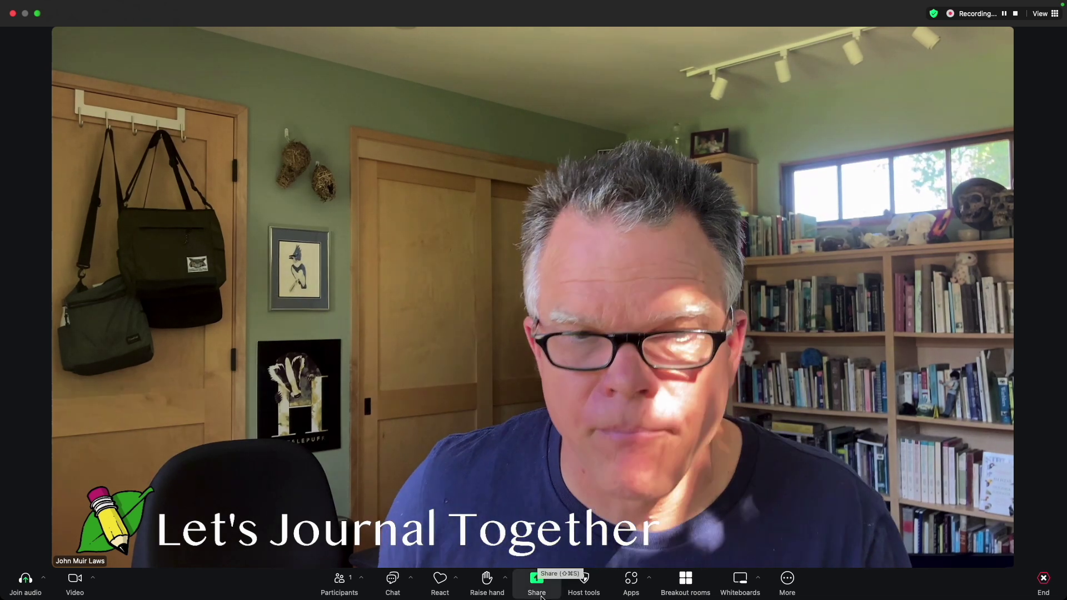
- Return to OBS, move the Pen Layer to reach its lower-left corner, scale it up slightly again, recentre it, and go back to Zoom
mouse_move(538, 598)
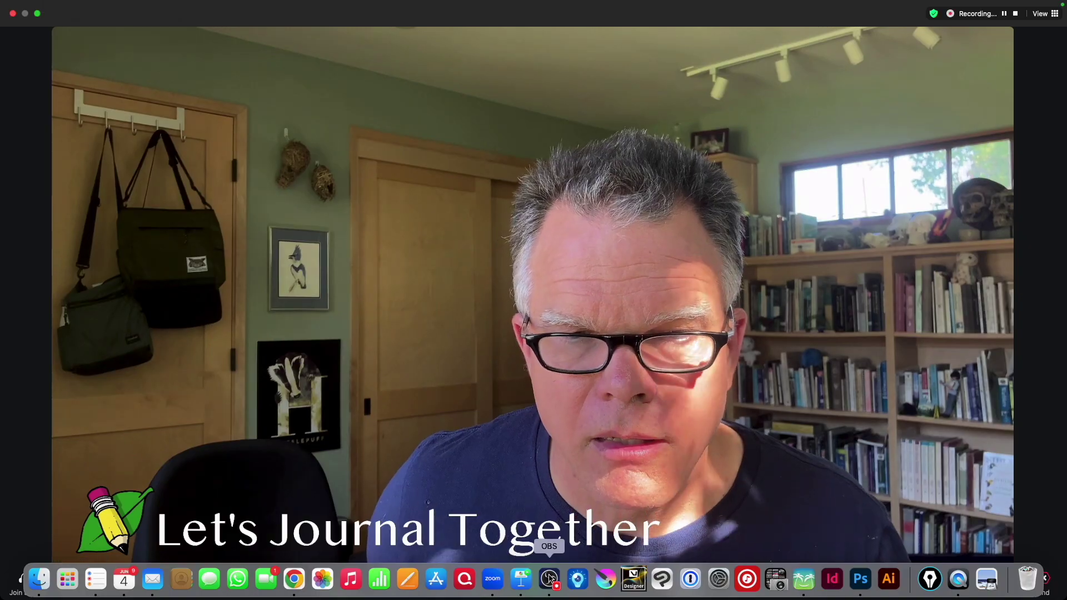
click(549, 579)
drag(447, 302, 496, 229)
drag(213, 330, 208, 334)
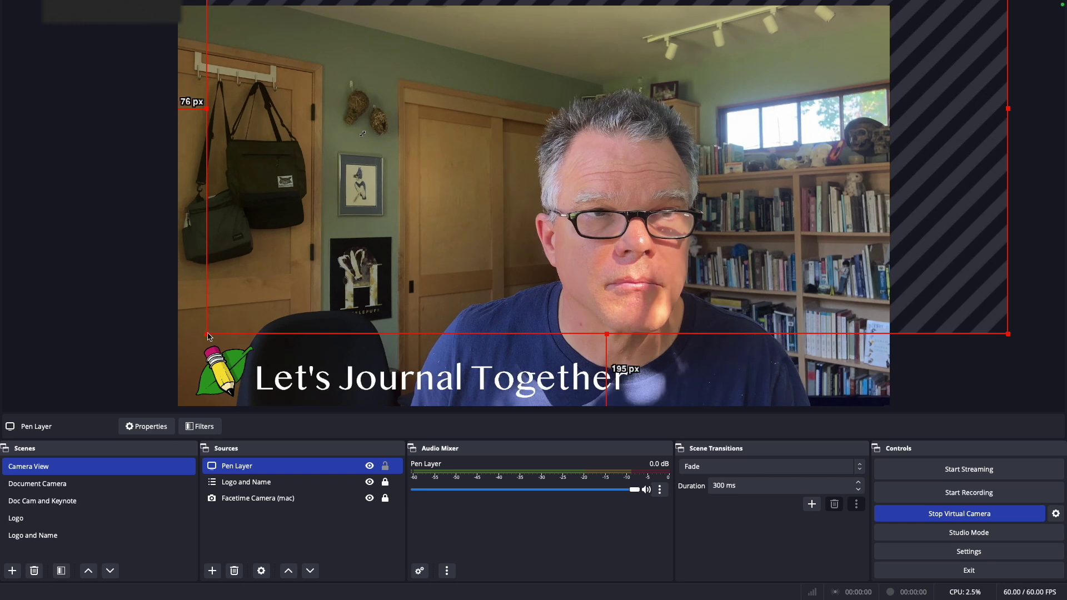
drag(354, 228, 282, 305)
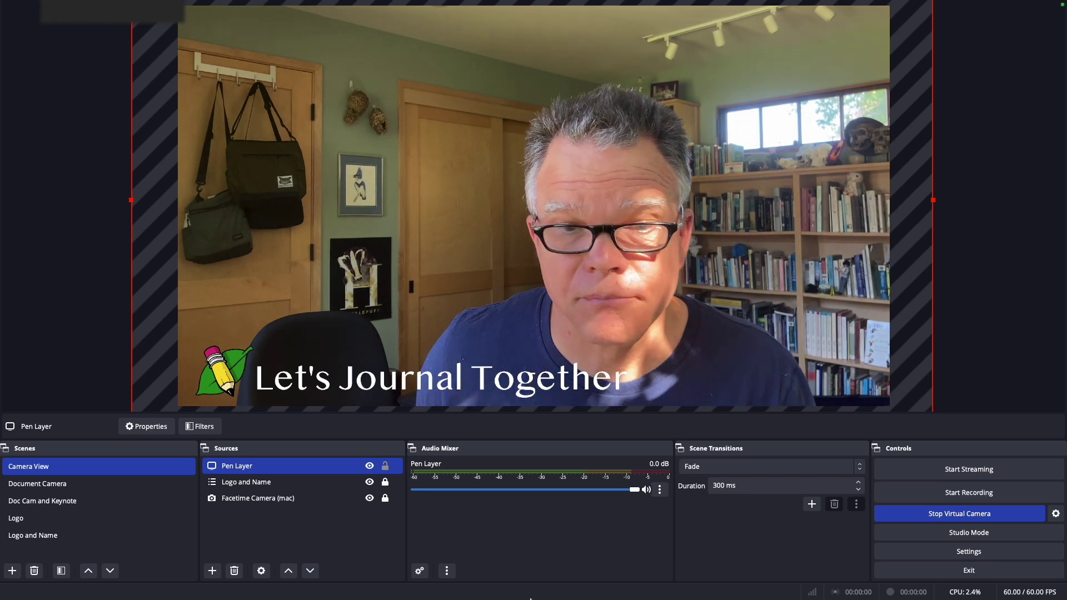
mouse_move(548, 597)
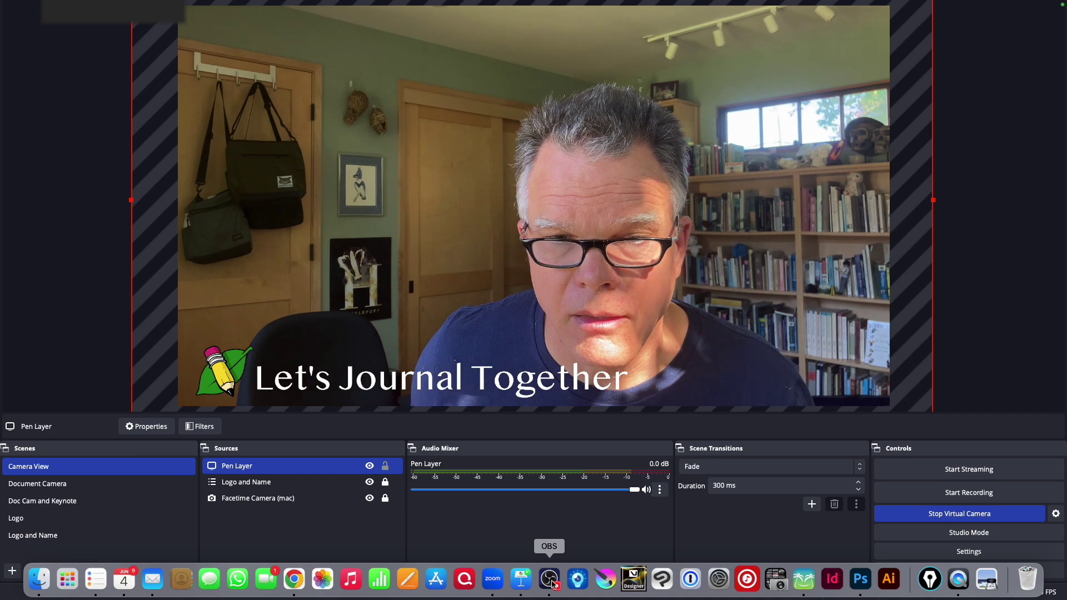
click(493, 580)
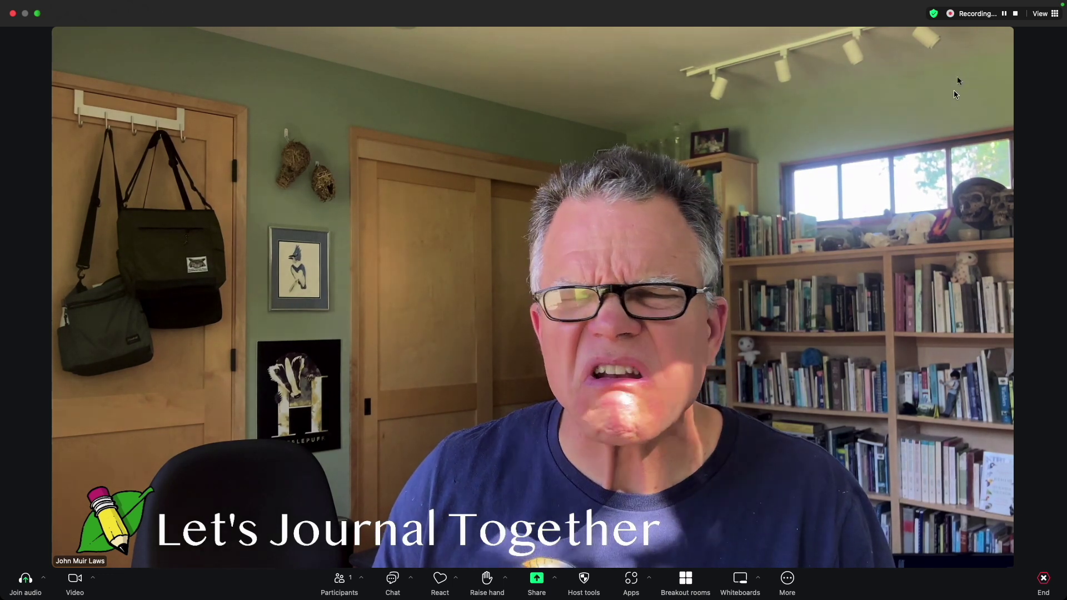
- In OBS, shrink the Pen Layer slightly from its lower-left corner, centre it over the camera image, and recheck the alignment in Zoom
mouse_move(576, 596)
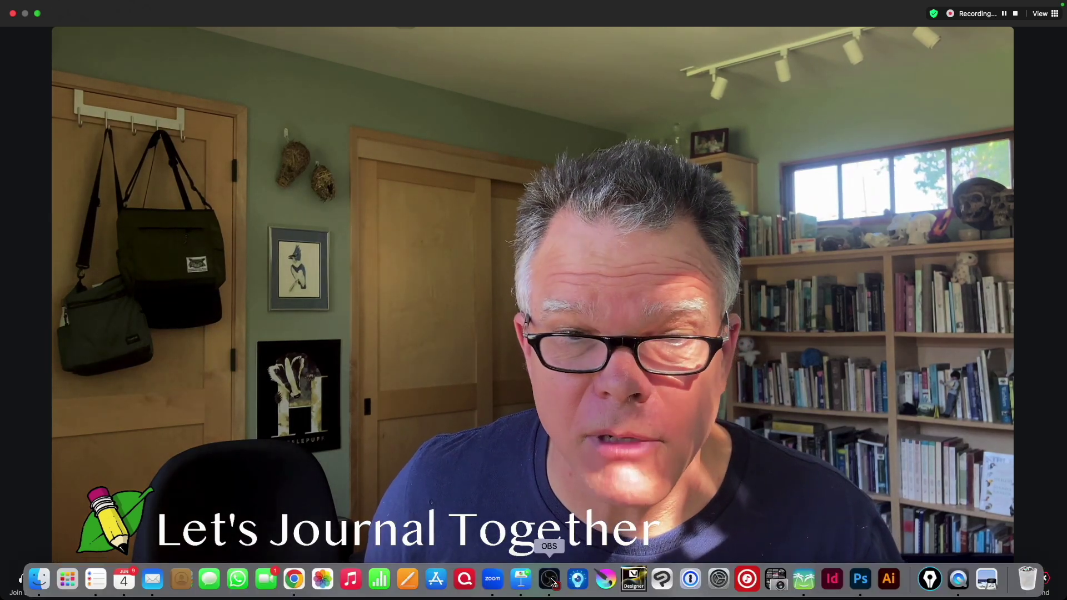
click(550, 580)
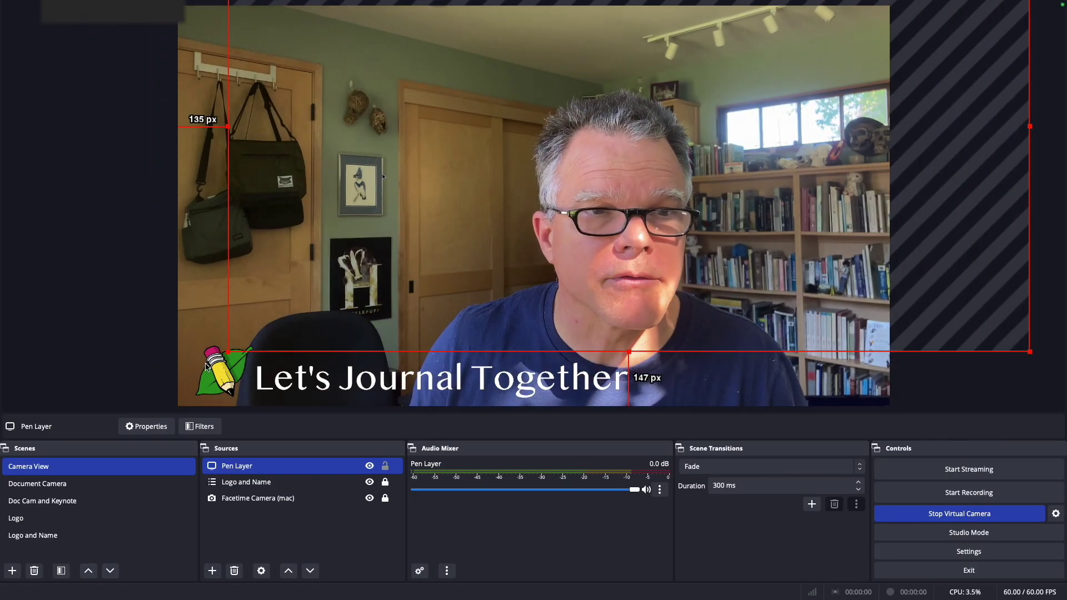
drag(226, 353, 240, 345)
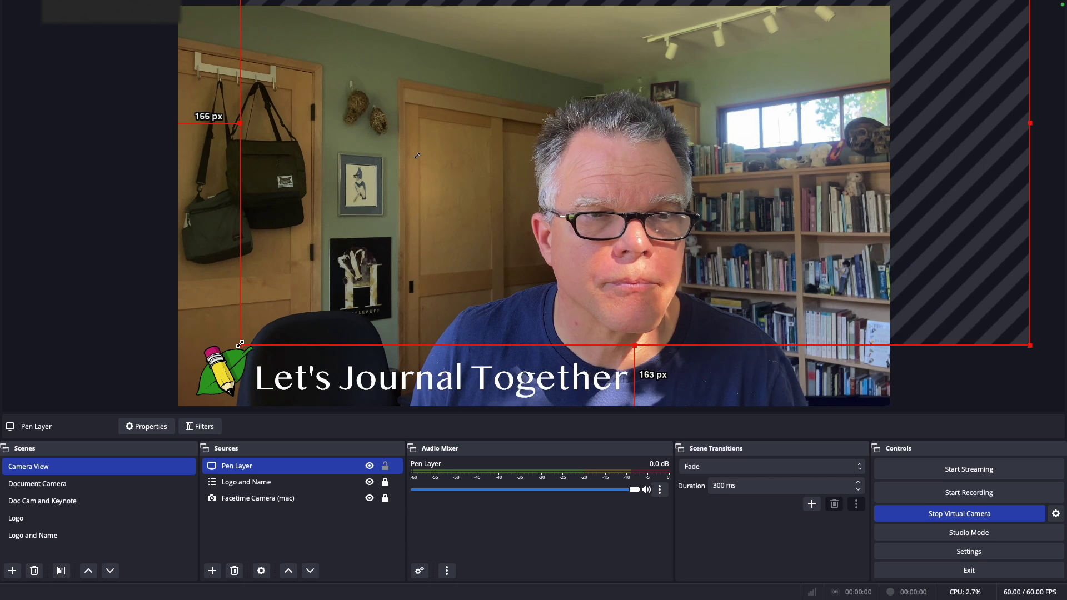
key(ctrl+d)
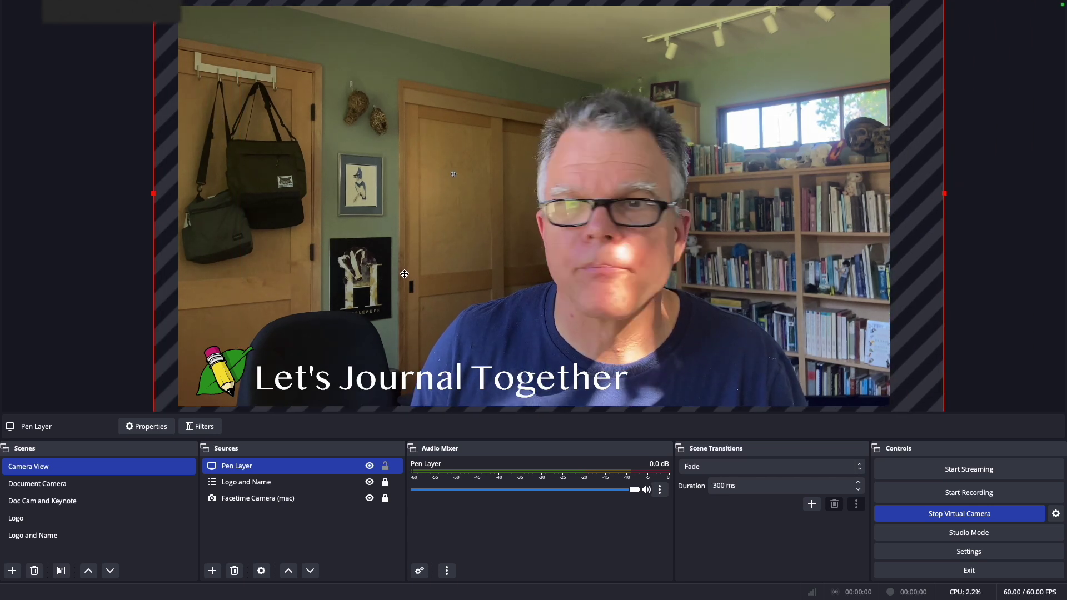
drag(387, 281, 390, 280)
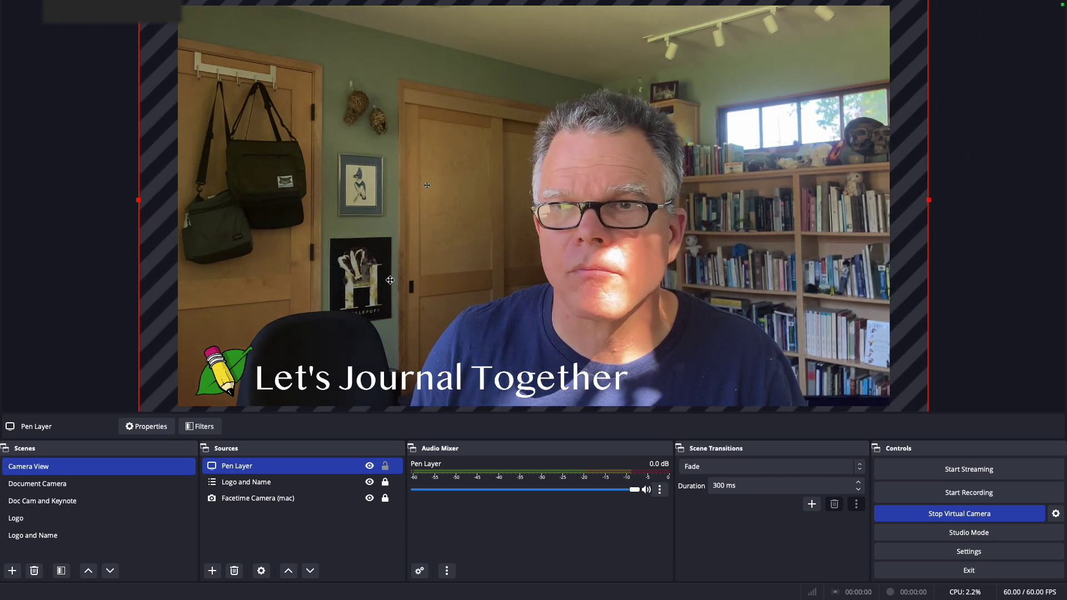
mouse_move(392, 599)
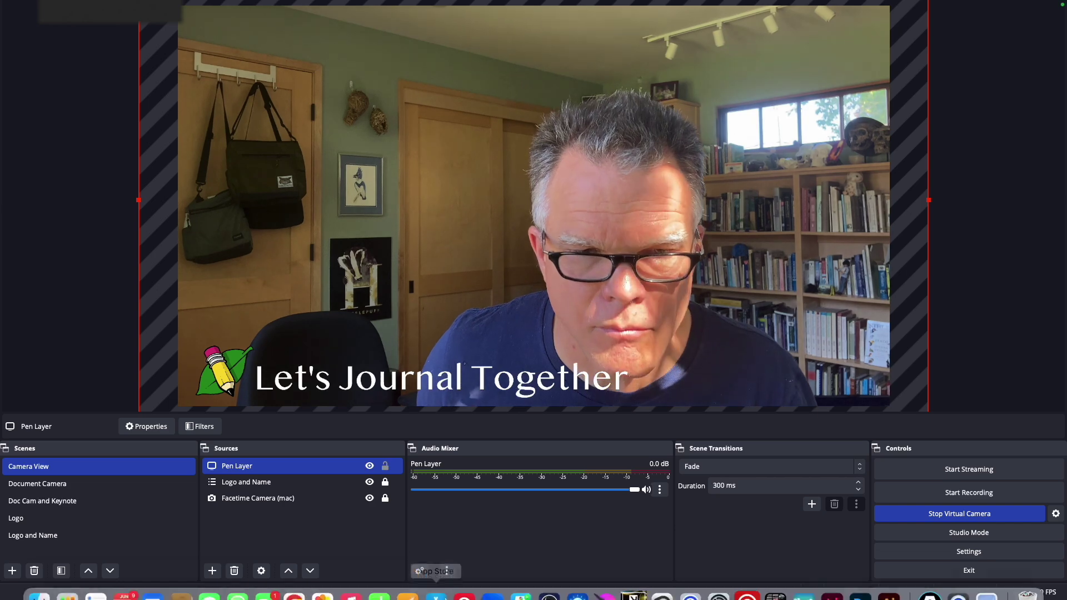
click(493, 580)
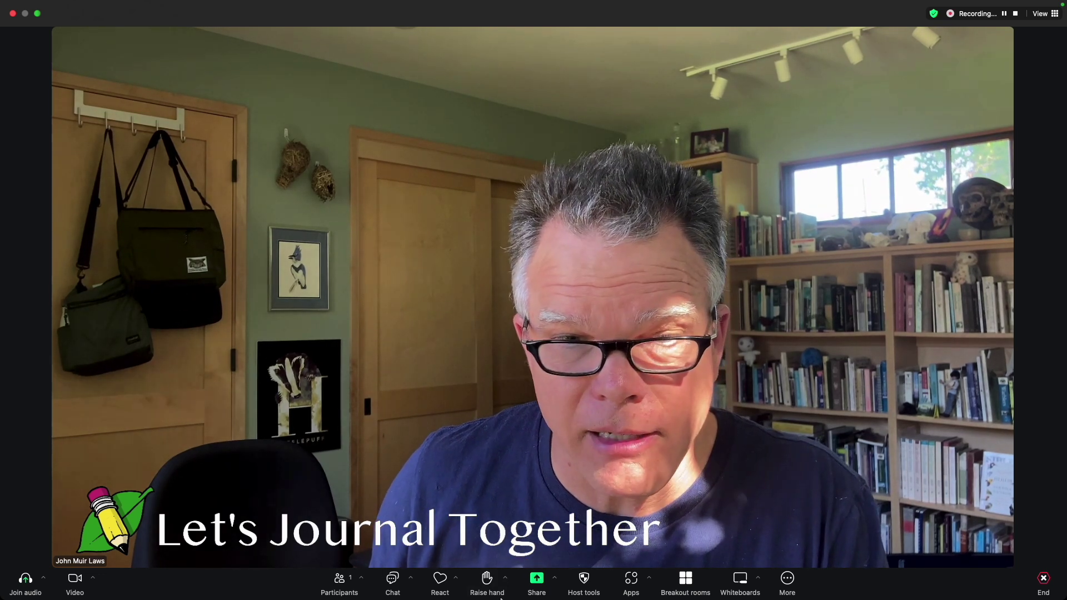
- Nudge the Pen Layer slightly downward twice in OBS, checking the alignment in Zoom after each adjustment
mouse_move(533, 599)
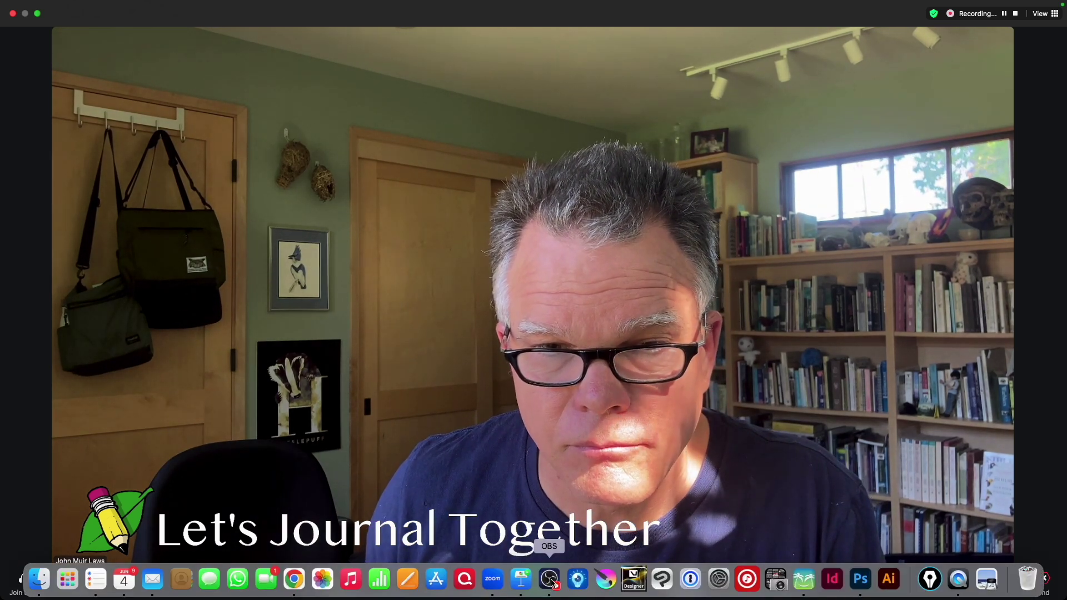
click(549, 579)
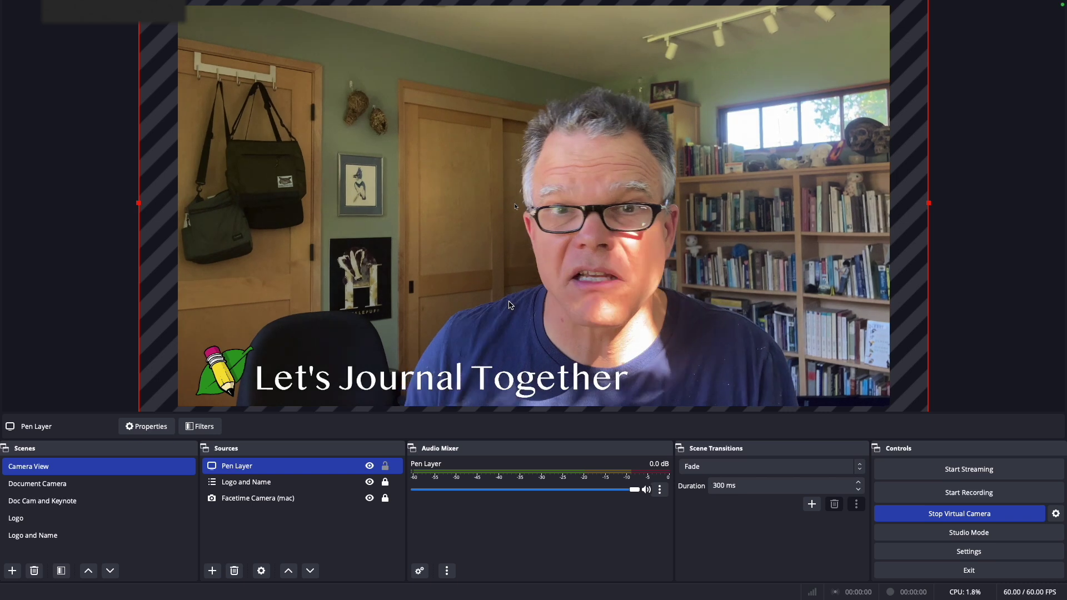
mouse_move(436, 581)
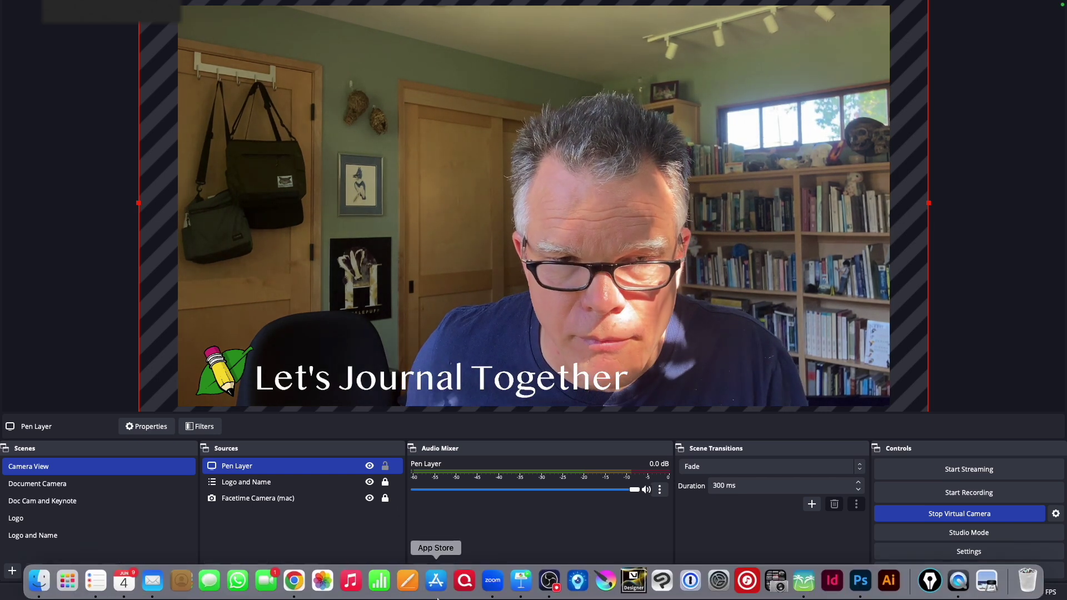
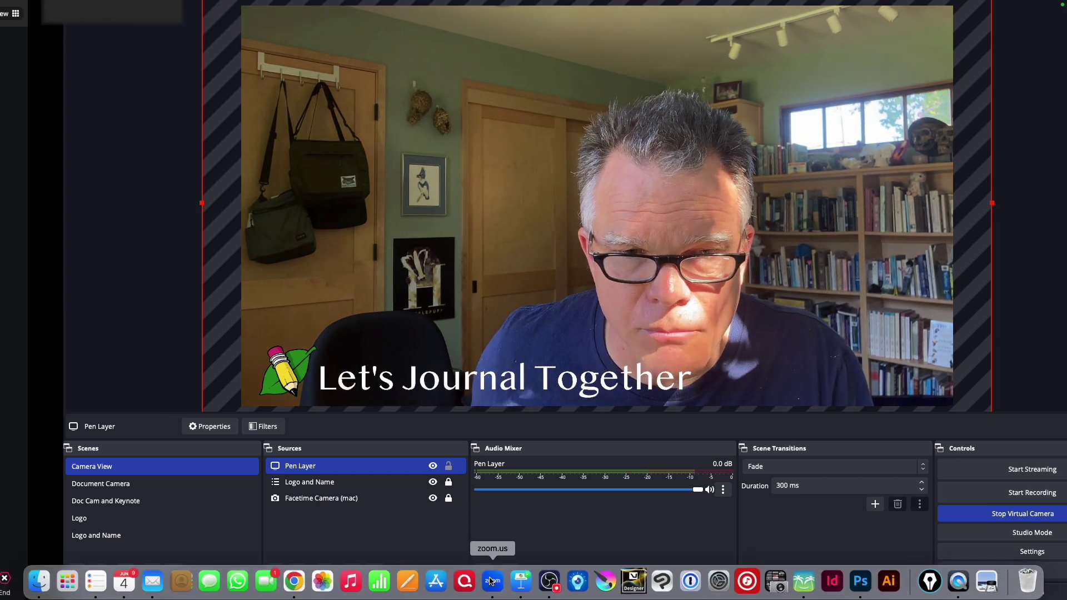
click(493, 580)
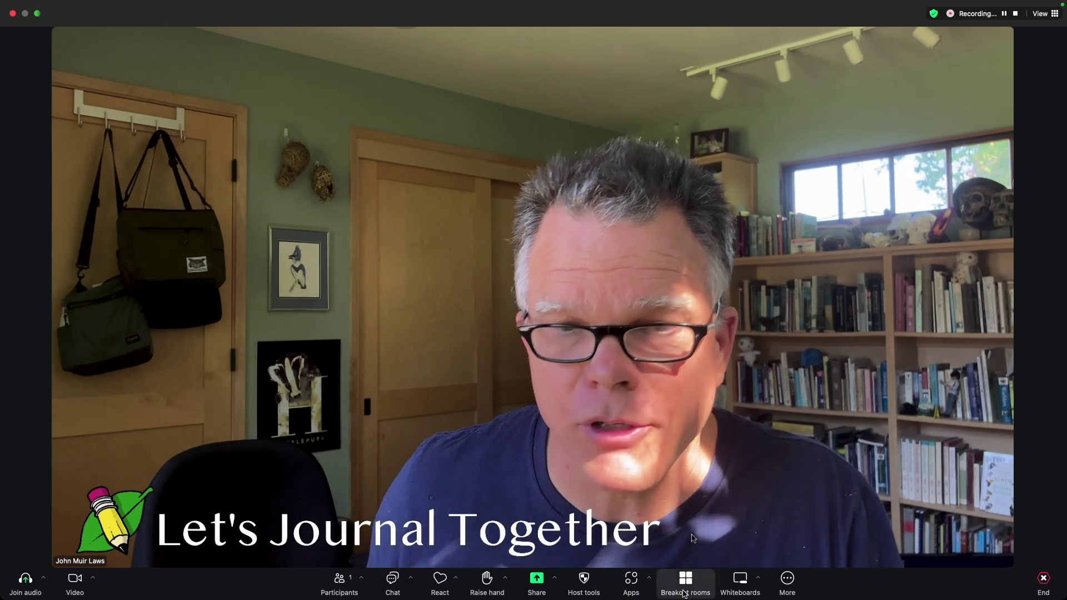
mouse_move(536, 598)
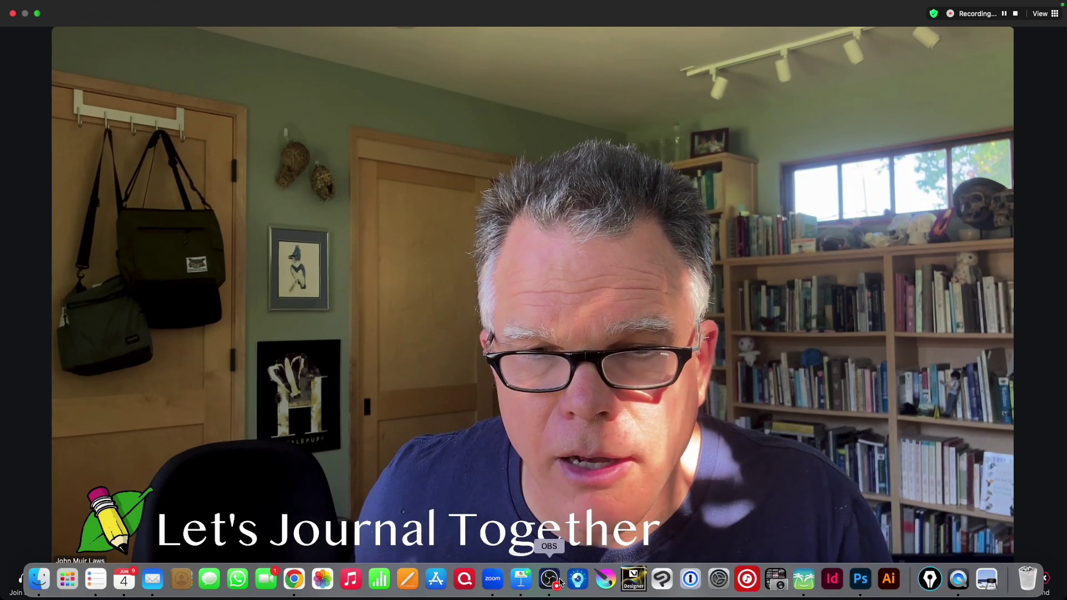
click(556, 581)
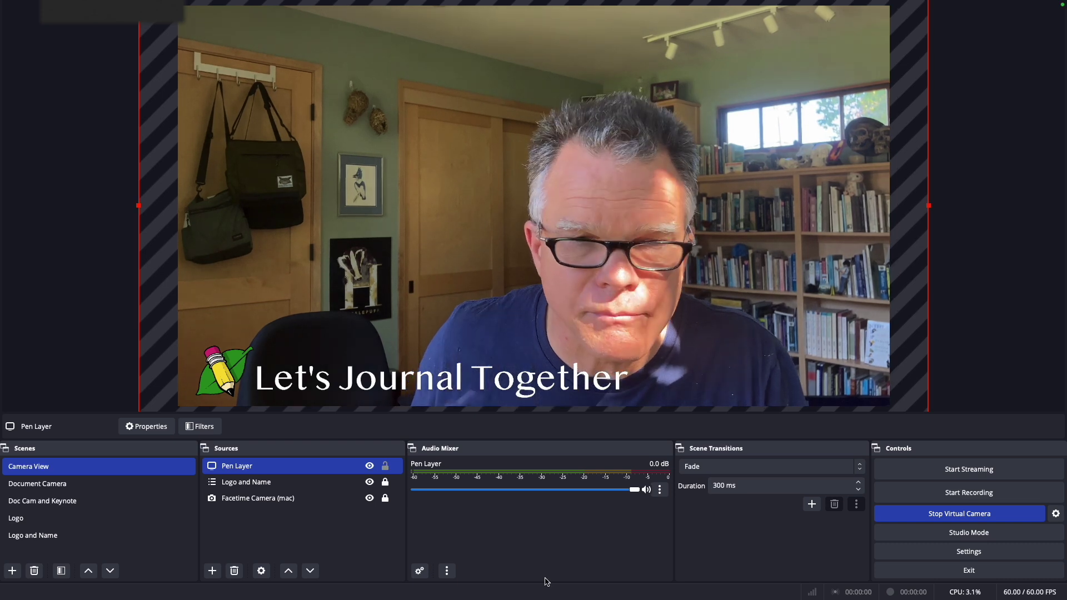
mouse_move(429, 596)
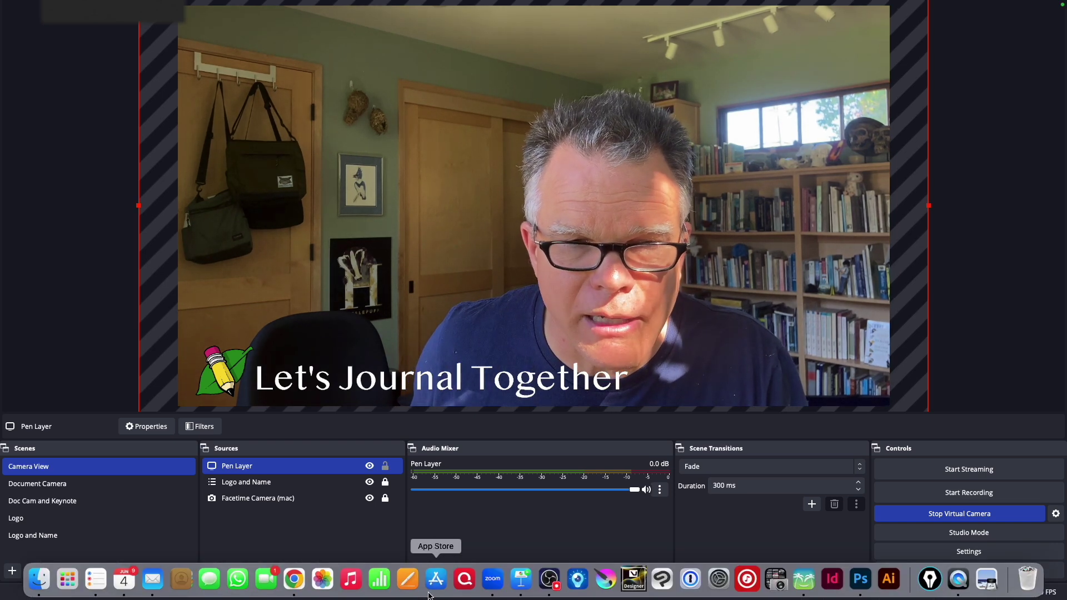
click(494, 579)
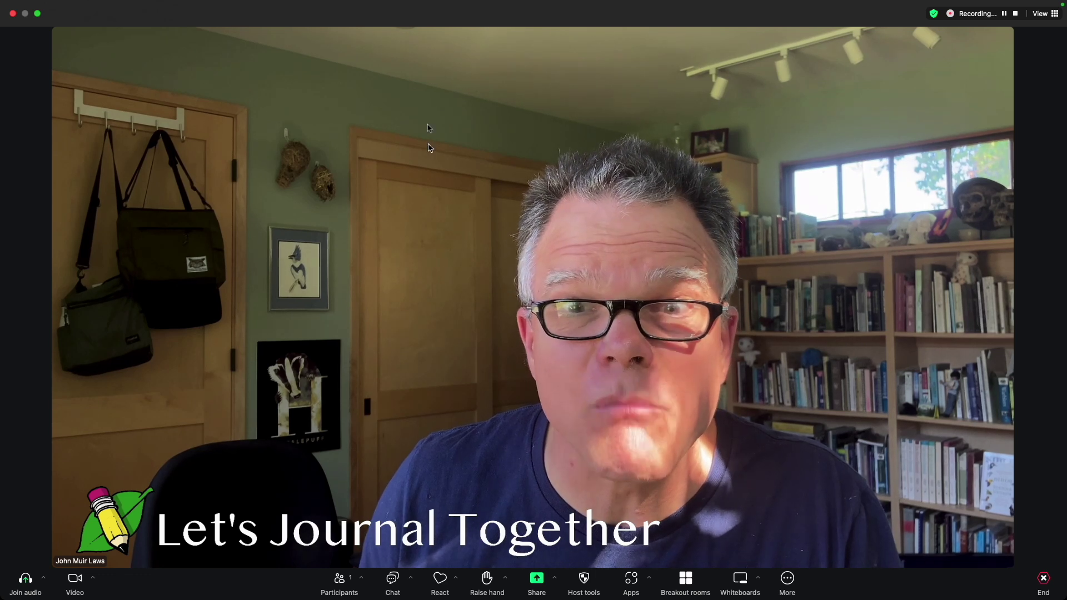
- Fine-tune the Pen Layer in OBS with another small nudge down and one to the right, checking Zoom after each
mouse_move(604, 597)
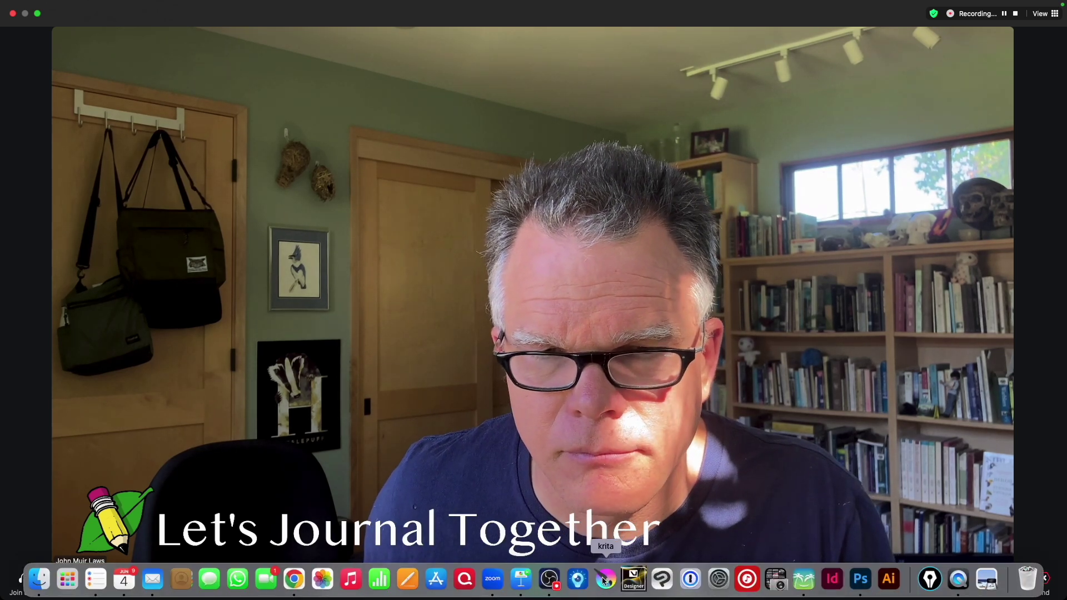
click(546, 582)
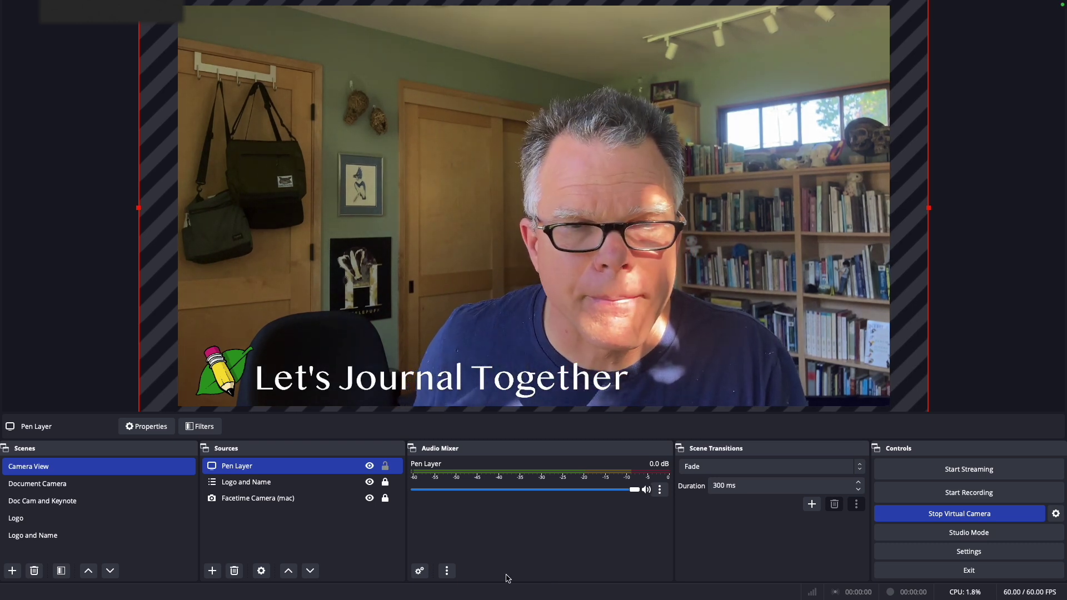
mouse_move(458, 597)
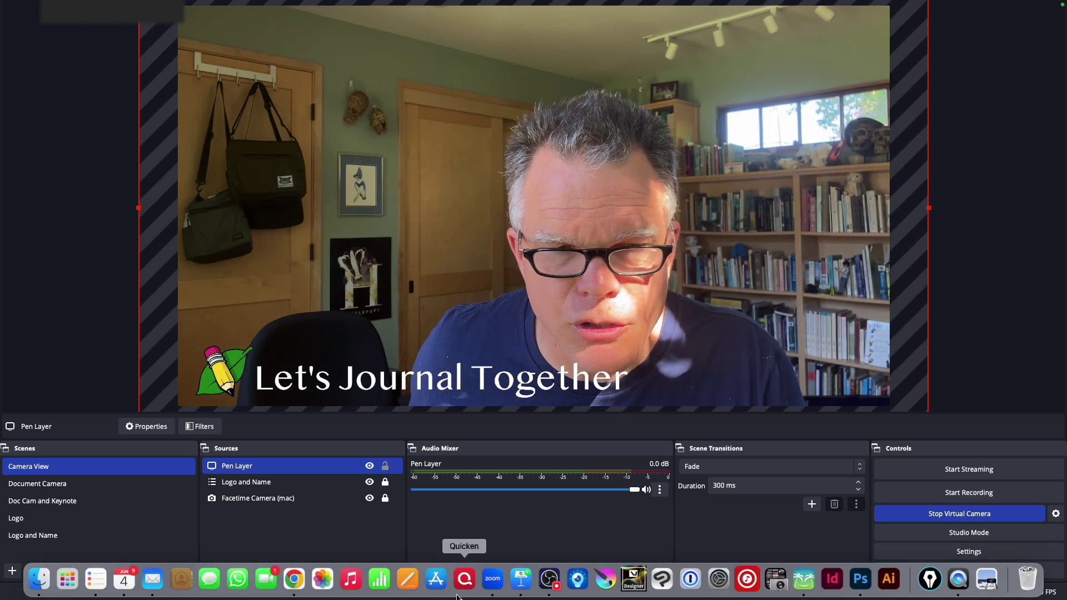
click(493, 580)
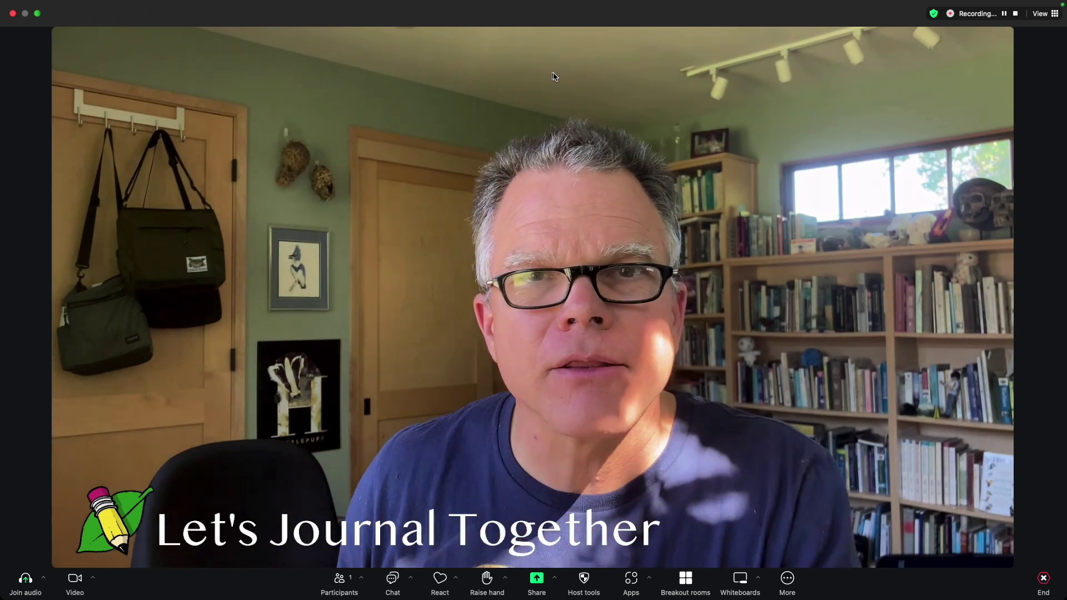
click(550, 579)
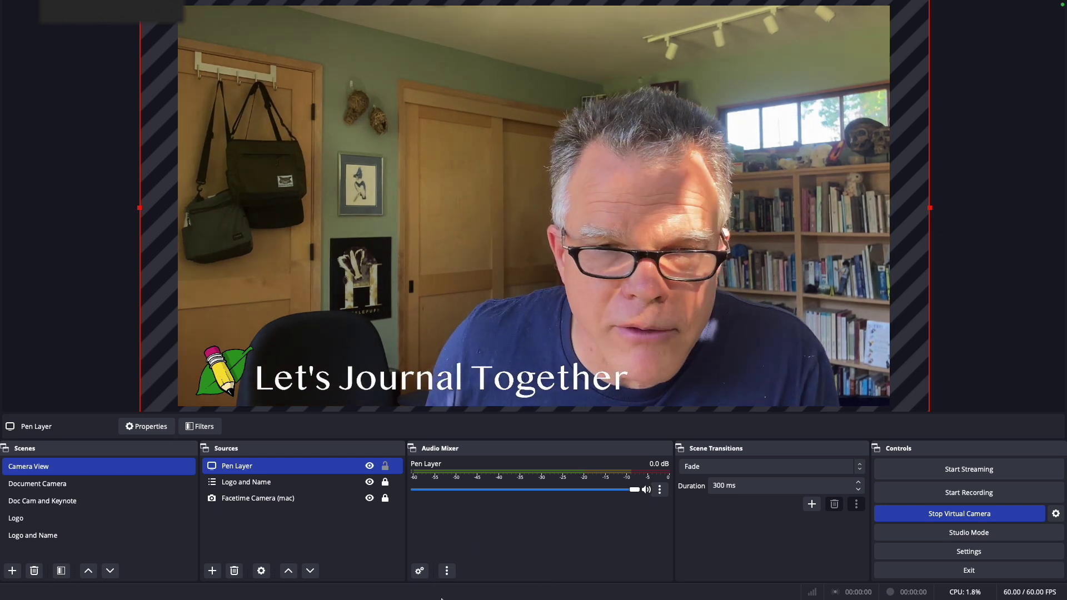
click(489, 581)
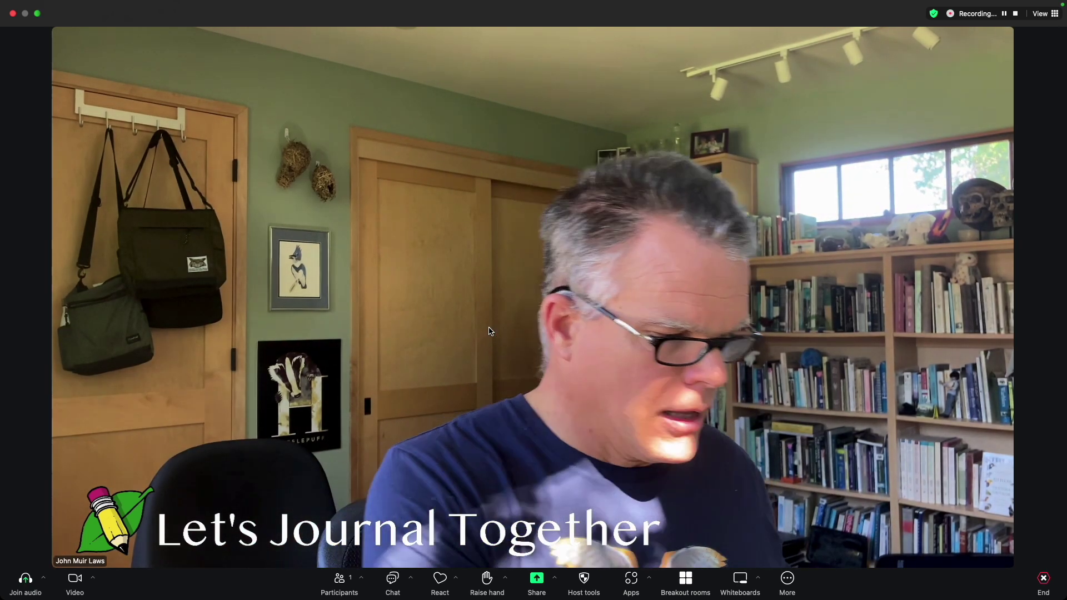
- Draw yellow ScreenBrush test marks over the Zoom image, including a square and a circled shelf object, and lock the Pen Layer in OBS
key(super+shift+a)
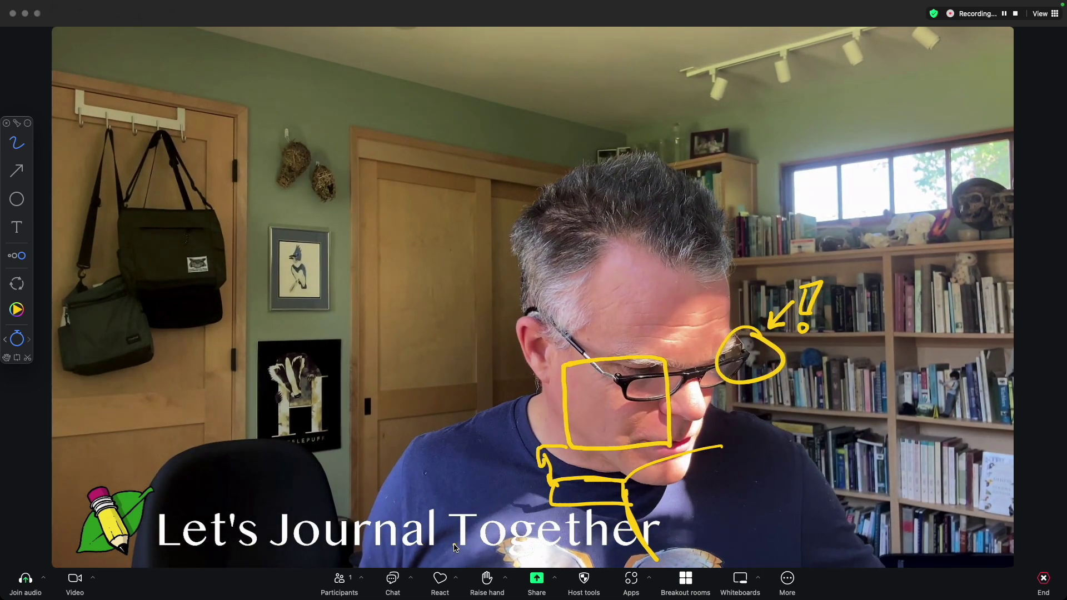
click(455, 548)
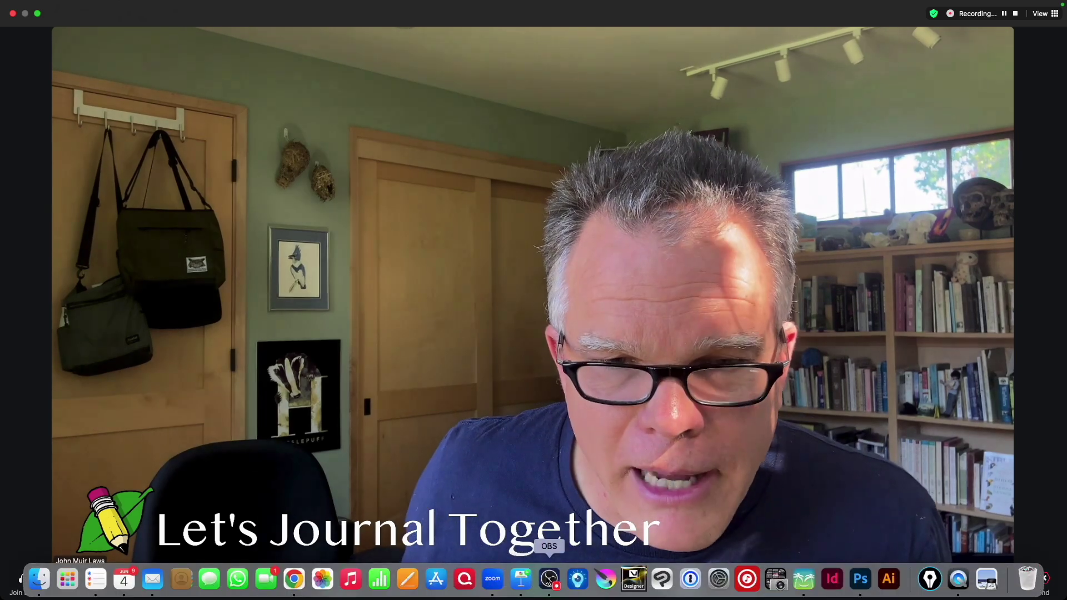
click(549, 581)
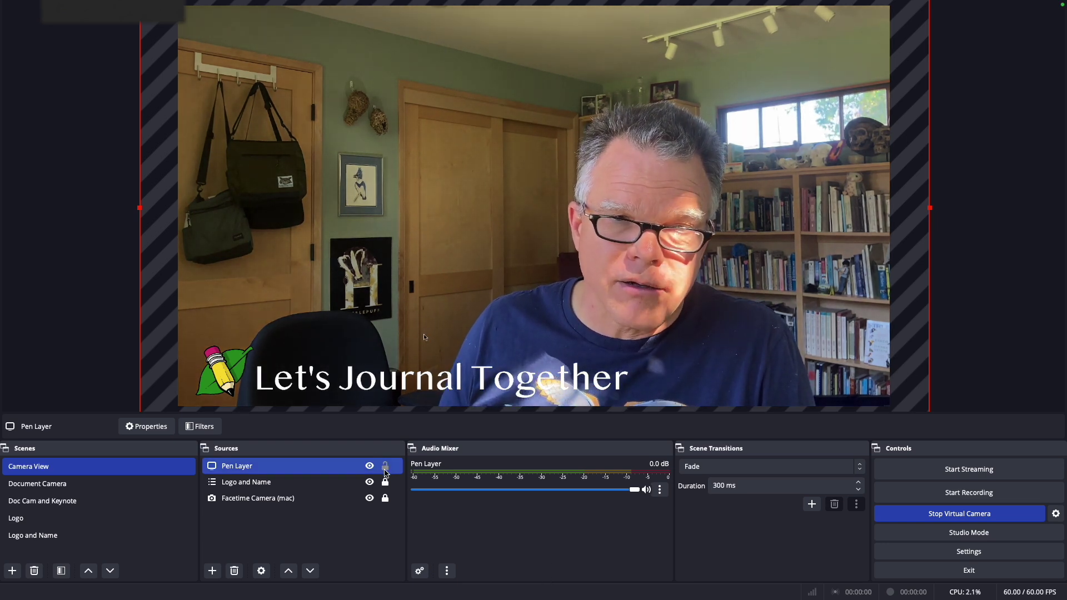
click(386, 467)
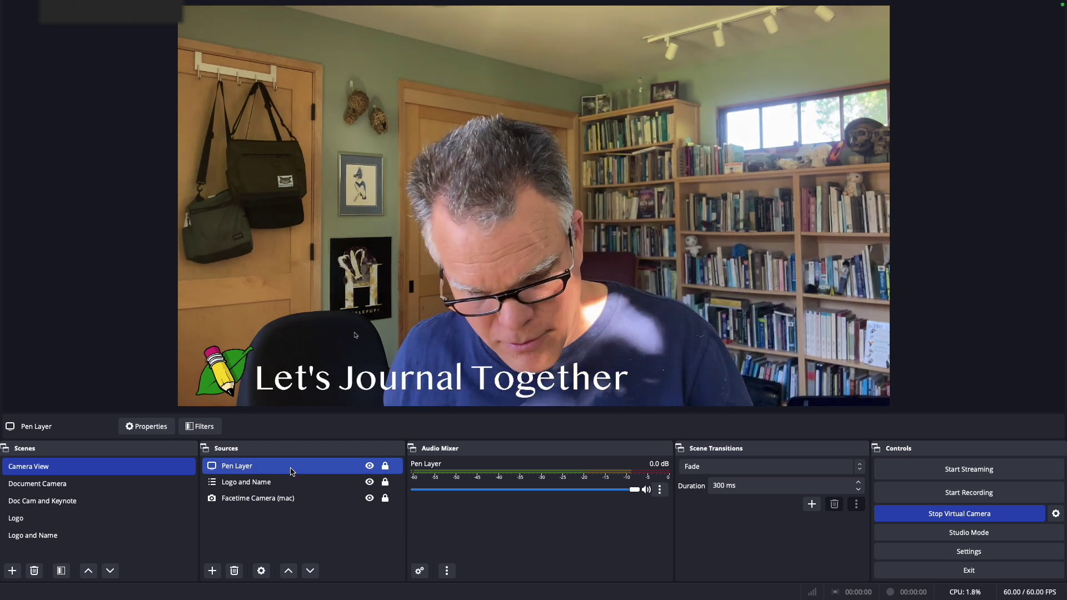
- Paste the copied Pen Layer source into the Document Camera scene and the Doc Cam and Keynote scene
click(143, 483)
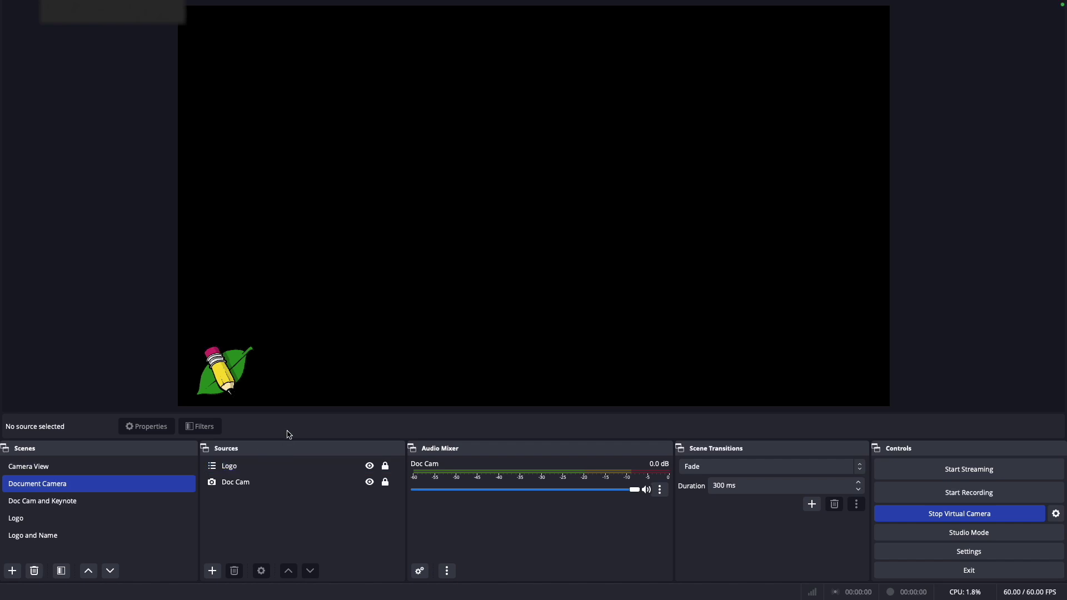
key(ctrl+v)
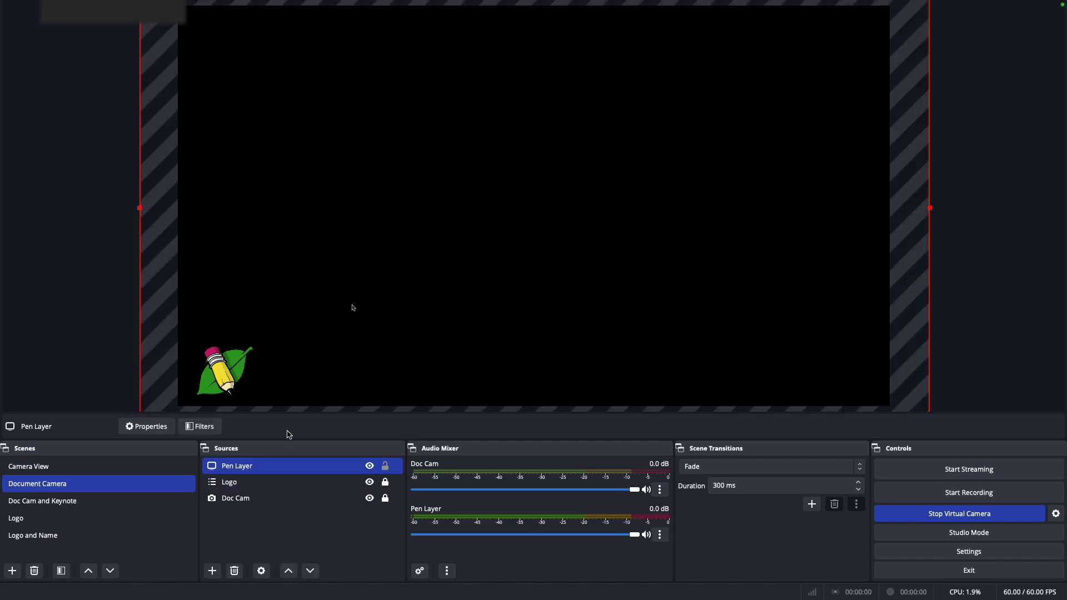
click(84, 503)
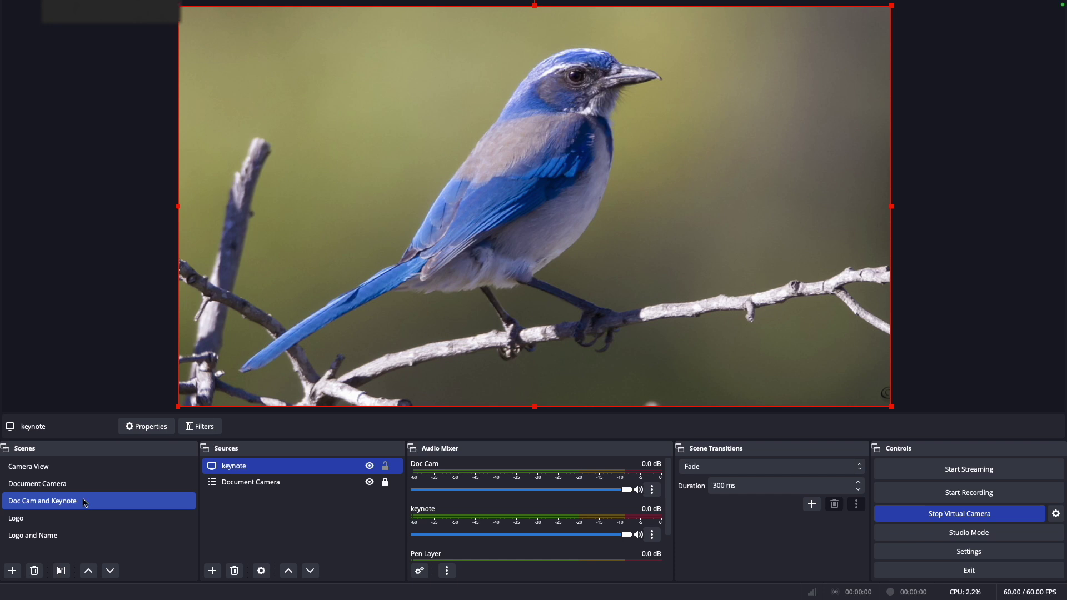
key(ctrl+v)
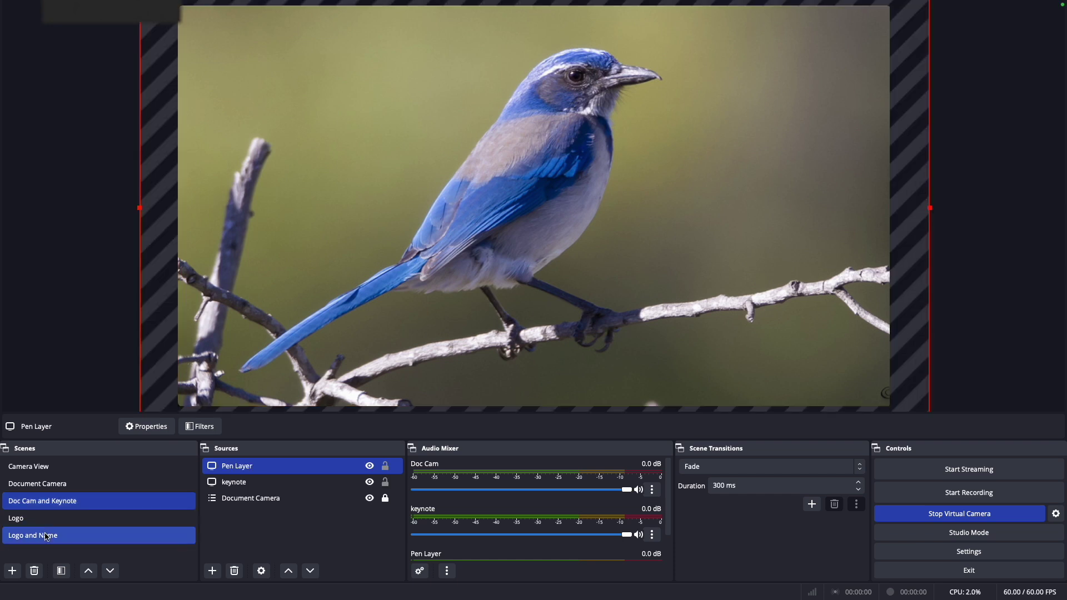
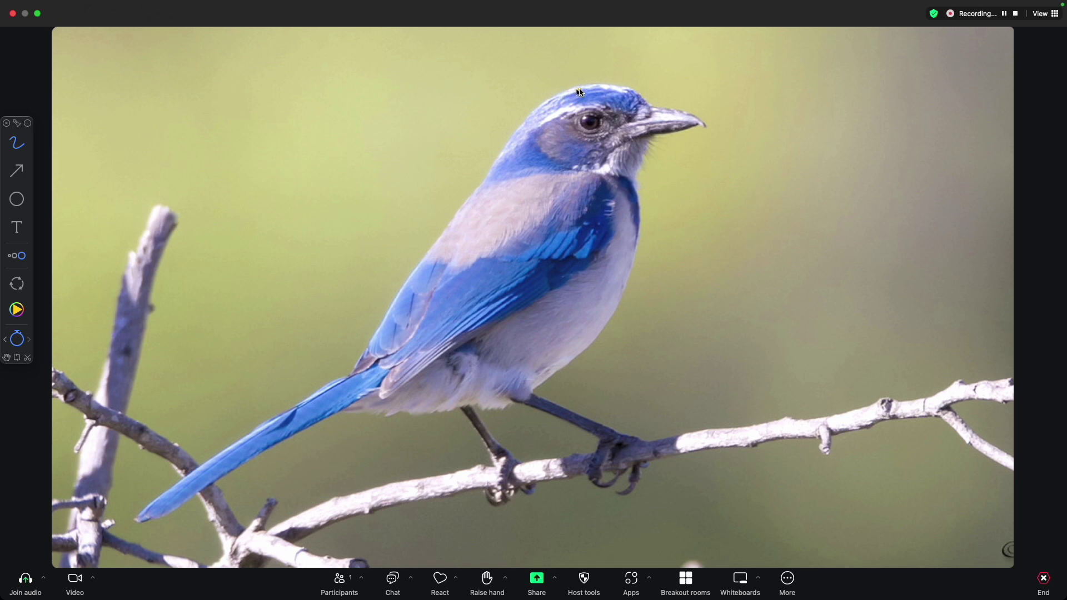
- In Zoom, draw yellow ScreenBrush lines along the bird's back, circles around its head, and a line through its beak
mouse_move(528, 123)
mouse_down()
mouse_move(442, 219)
mouse_move(360, 368)
mouse_up()
mouse_move(581, 86)
mouse_down()
mouse_move(467, 204)
mouse_move(346, 379)
mouse_move(359, 369)
mouse_move(281, 411)
mouse_up()
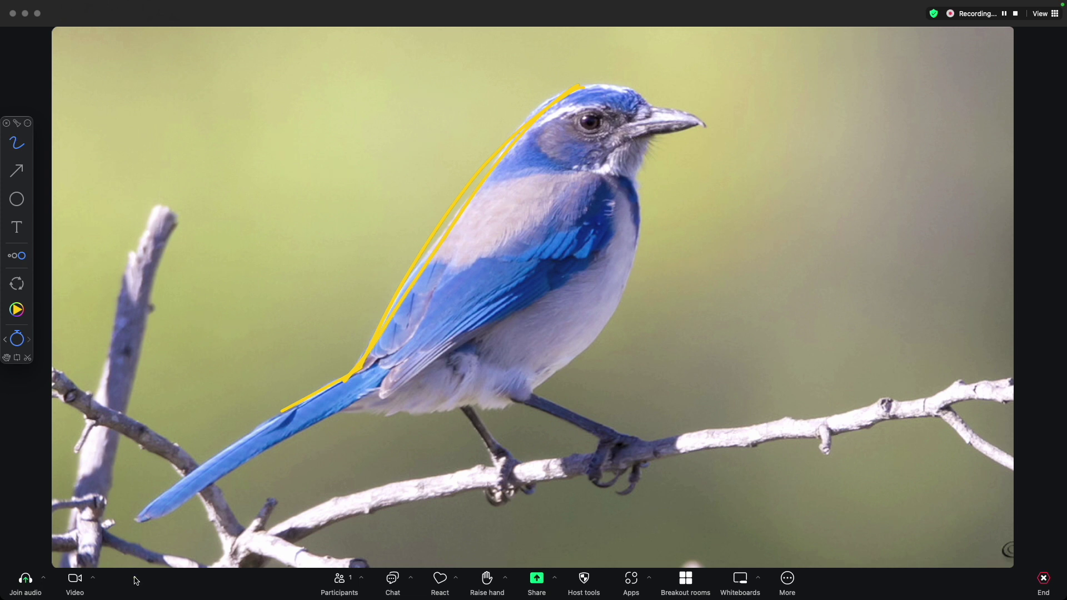
mouse_move(621, 93)
mouse_down()
mouse_move(550, 158)
mouse_move(640, 117)
mouse_move(544, 142)
mouse_move(643, 143)
mouse_move(567, 96)
mouse_move(649, 146)
mouse_up()
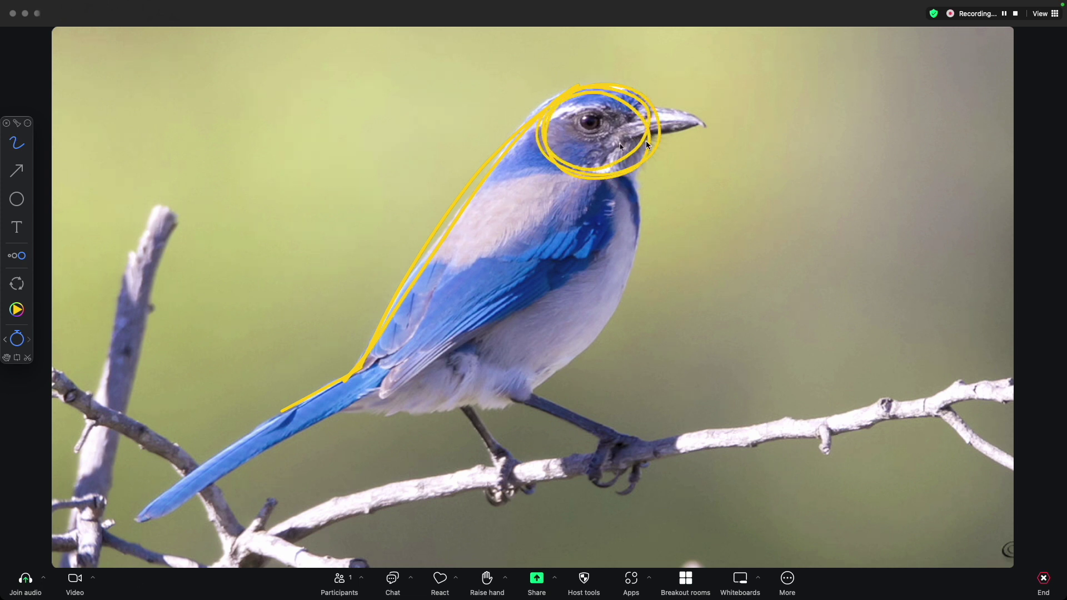
drag(578, 134, 728, 121)
- Set the pen colour to red FF3D00, trace the bird's throat and breast, and number the guide marks 1 to 4
click(17, 309)
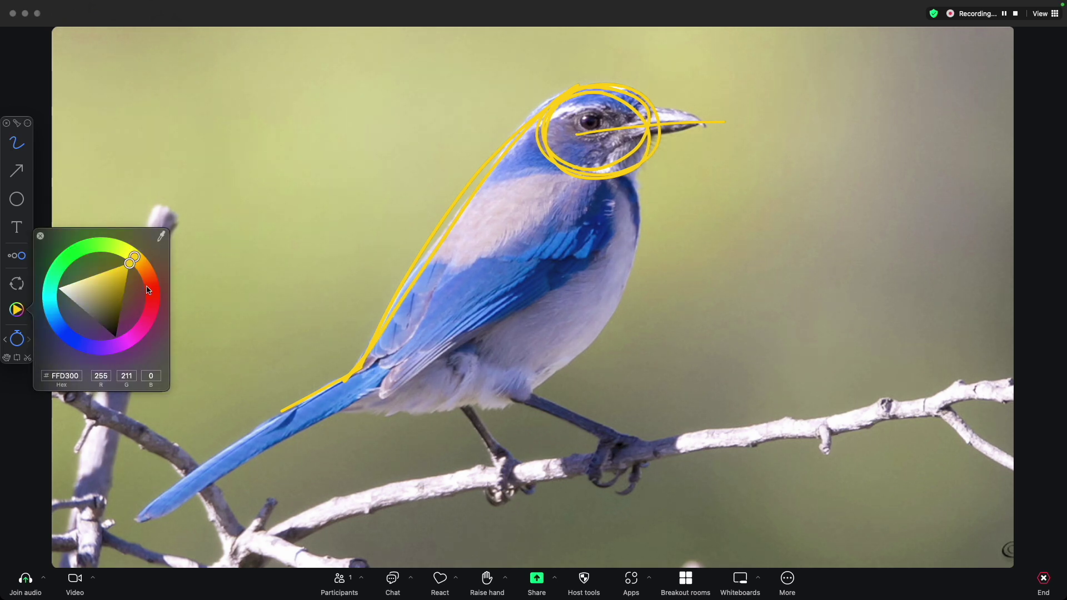
click(149, 284)
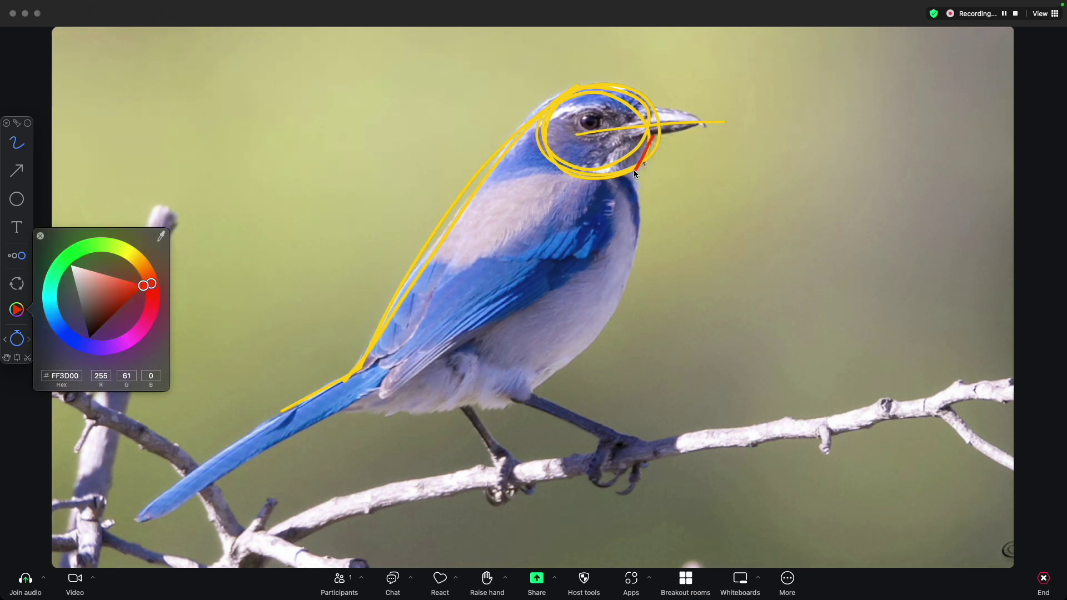
mouse_move(652, 137)
mouse_down()
mouse_move(630, 177)
mouse_move(643, 238)
mouse_move(641, 208)
mouse_move(631, 289)
mouse_move(629, 172)
mouse_move(641, 228)
mouse_move(629, 277)
mouse_up()
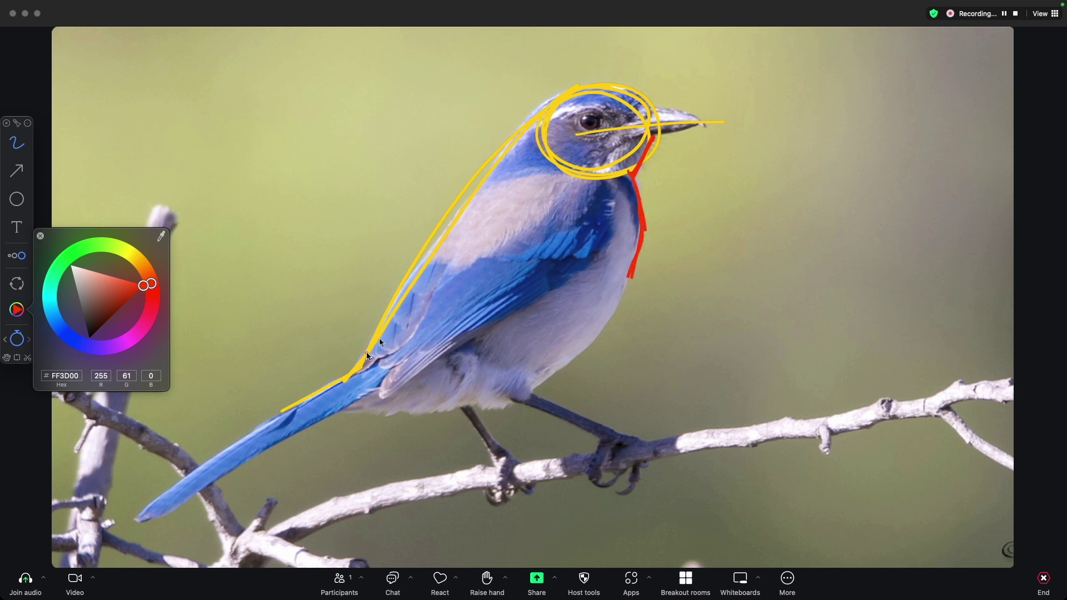
drag(405, 214, 405, 238)
mouse_move(594, 111)
mouse_down()
mouse_move(619, 113)
mouse_move(615, 147)
mouse_up()
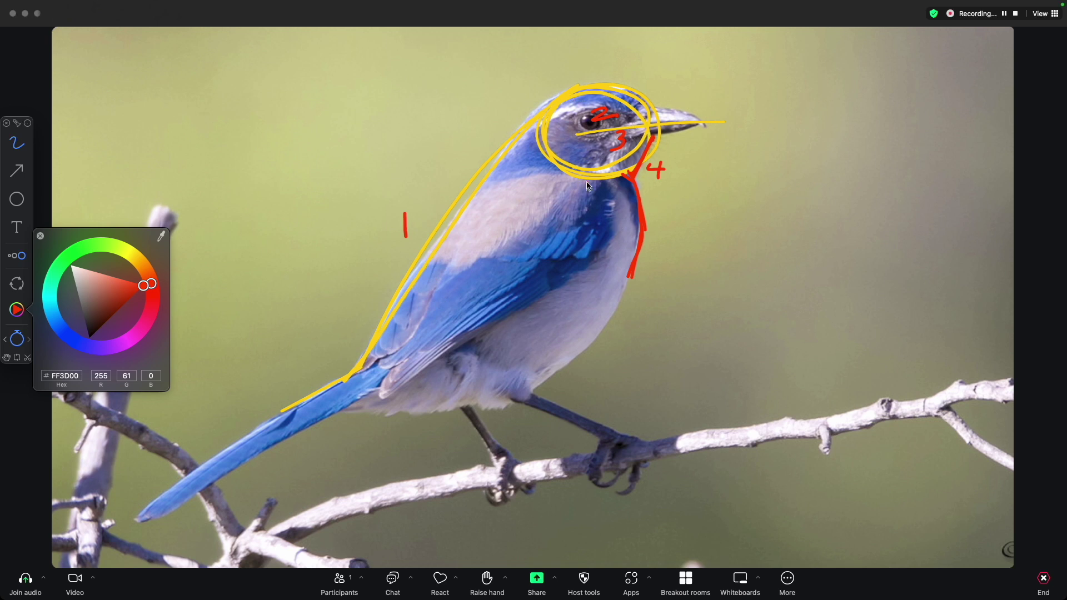
- Draw red ovals around the bird's body and add lines along the tail, lower wing edge and leg
mouse_move(623, 179)
mouse_down()
mouse_move(557, 168)
mouse_move(465, 230)
mouse_move(478, 367)
mouse_move(617, 272)
mouse_move(541, 172)
mouse_move(426, 337)
mouse_move(609, 295)
mouse_move(546, 174)
mouse_move(440, 346)
mouse_move(610, 305)
mouse_move(553, 163)
mouse_move(456, 344)
mouse_move(616, 295)
mouse_move(573, 176)
mouse_move(469, 221)
mouse_move(494, 379)
mouse_up()
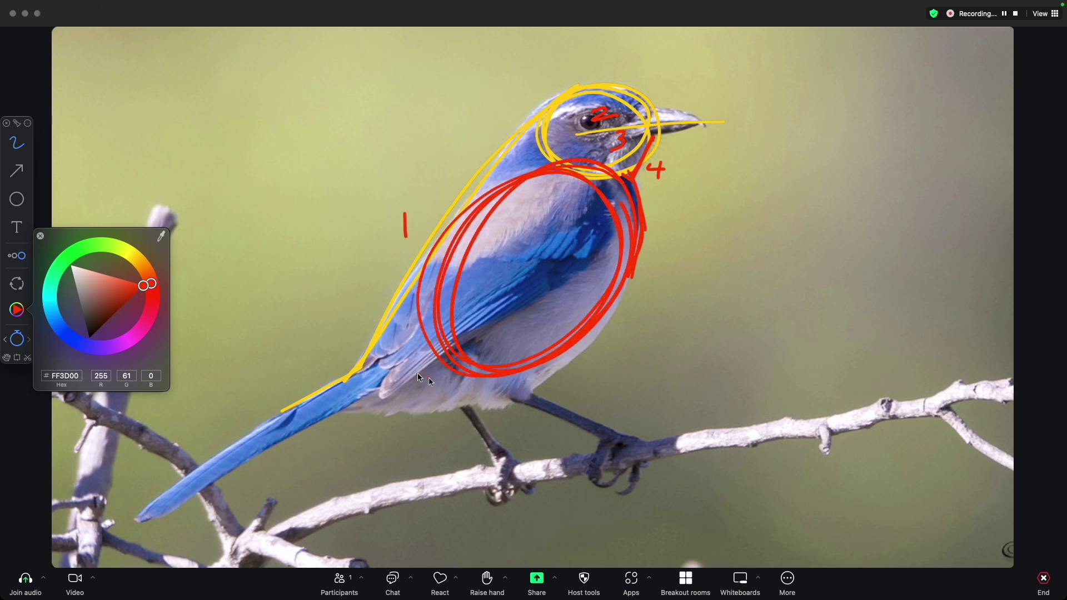
drag(161, 504, 389, 377)
drag(603, 234, 391, 389)
drag(491, 384, 643, 444)
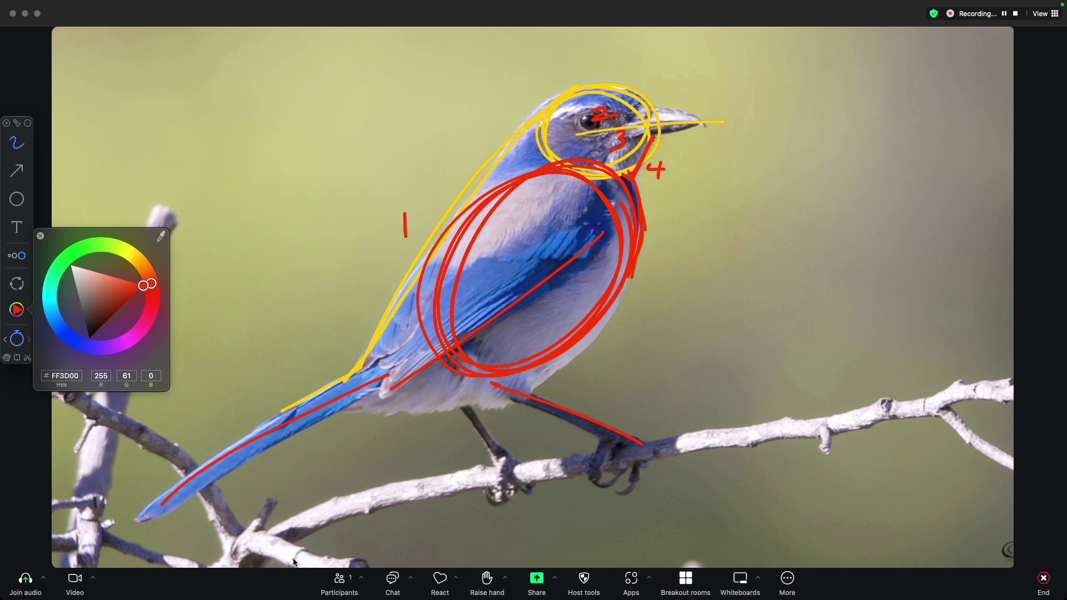
- Clear the drawings, restart ScreenBrush, trace the bird's throat and breast in red, and exit drawing mode
click(41, 237)
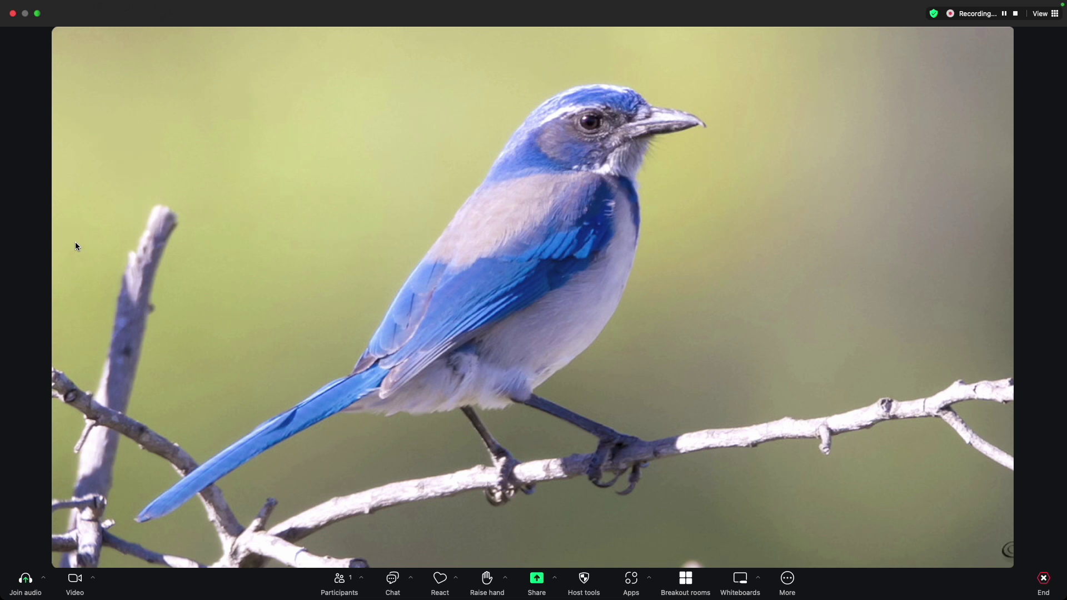
key(ctrl+shift+a)
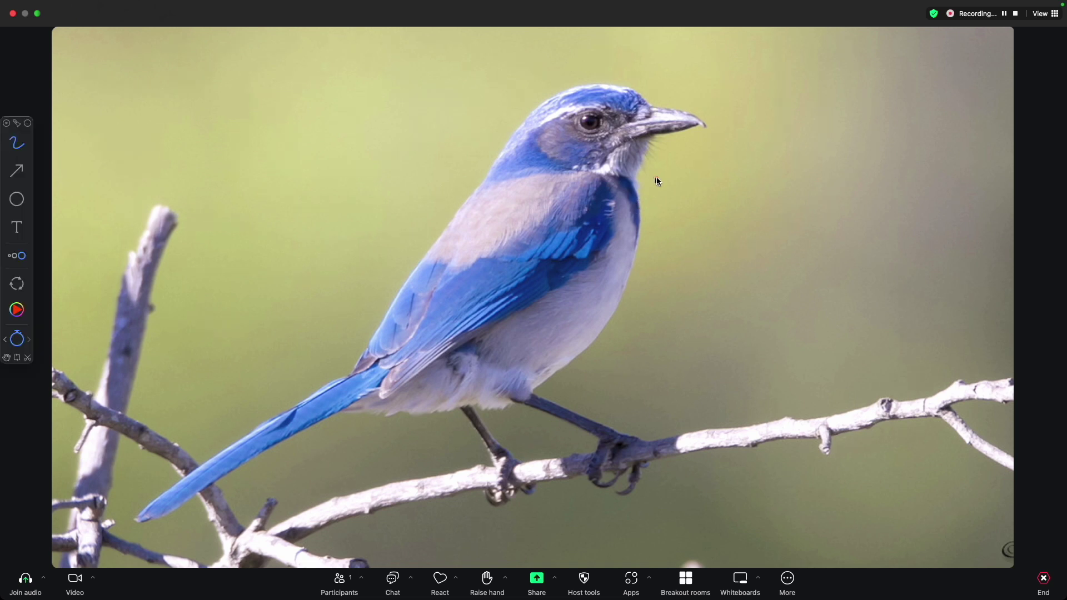
drag(649, 146, 651, 136)
drag(632, 180, 623, 300)
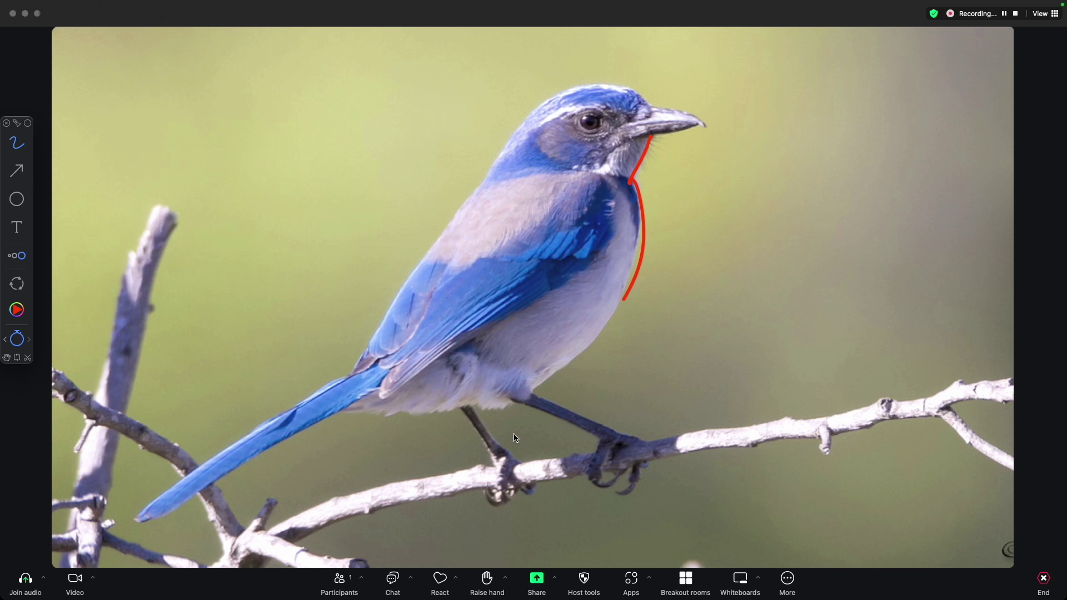
key(Escape)
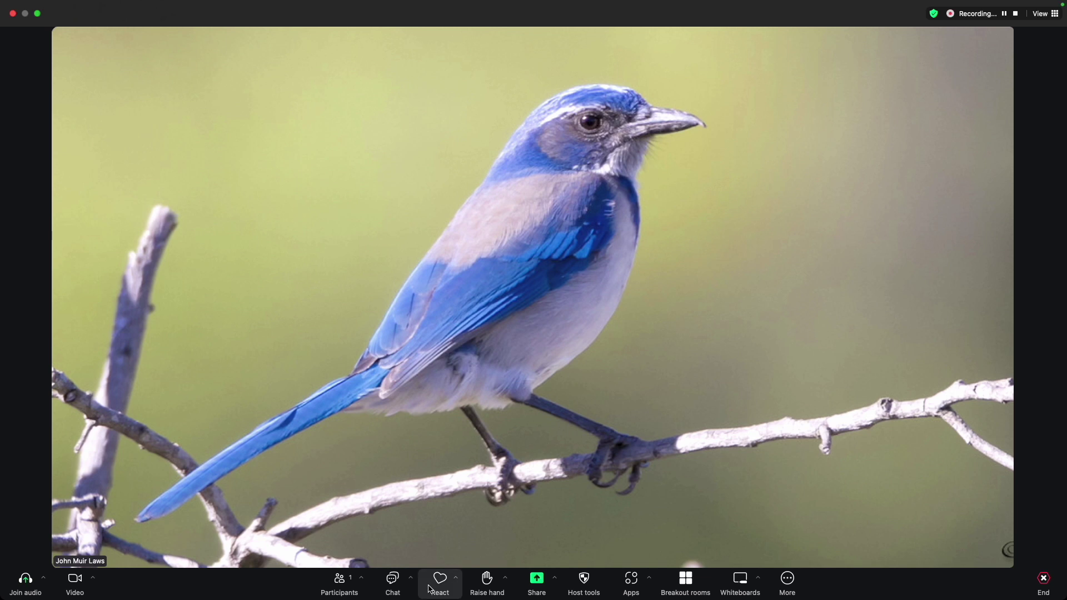
- Switch to OBS, show the Camera View scene, and look through the source types that can be added, including macOS Screen Capture
mouse_move(407, 581)
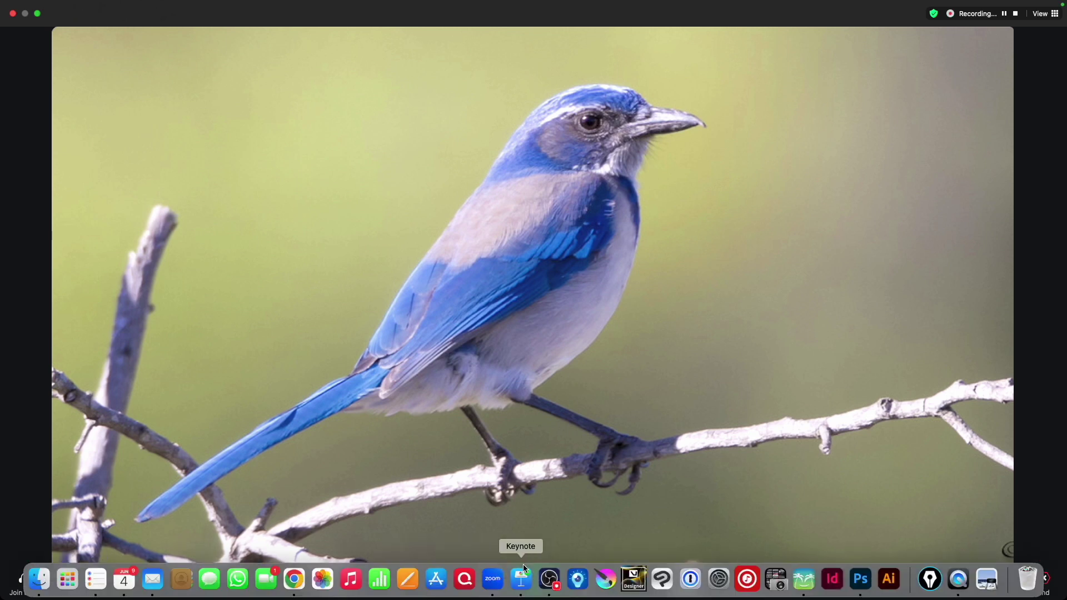
click(550, 579)
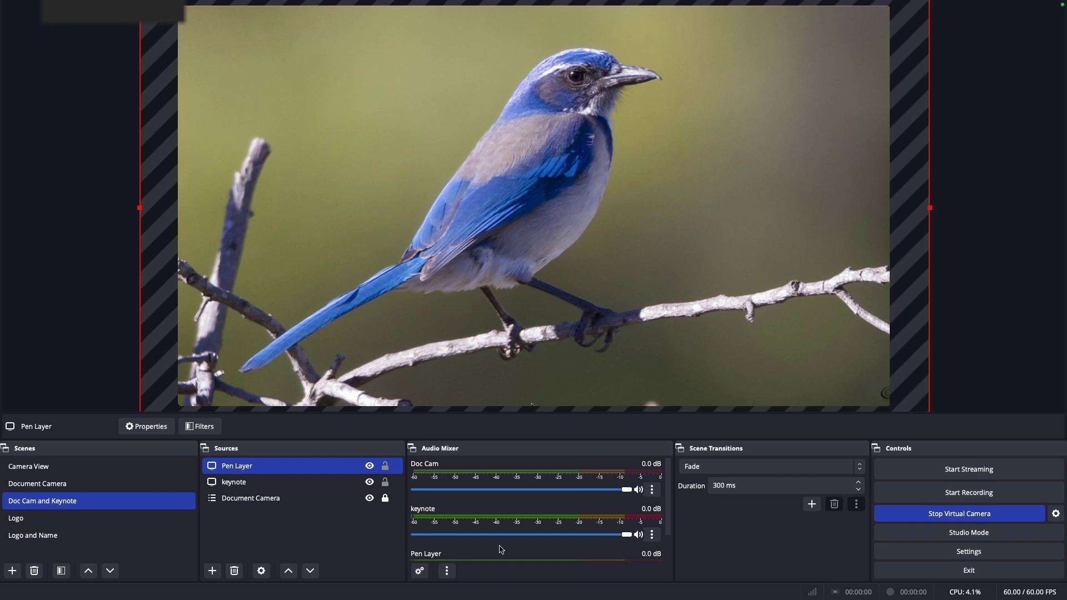
click(98, 464)
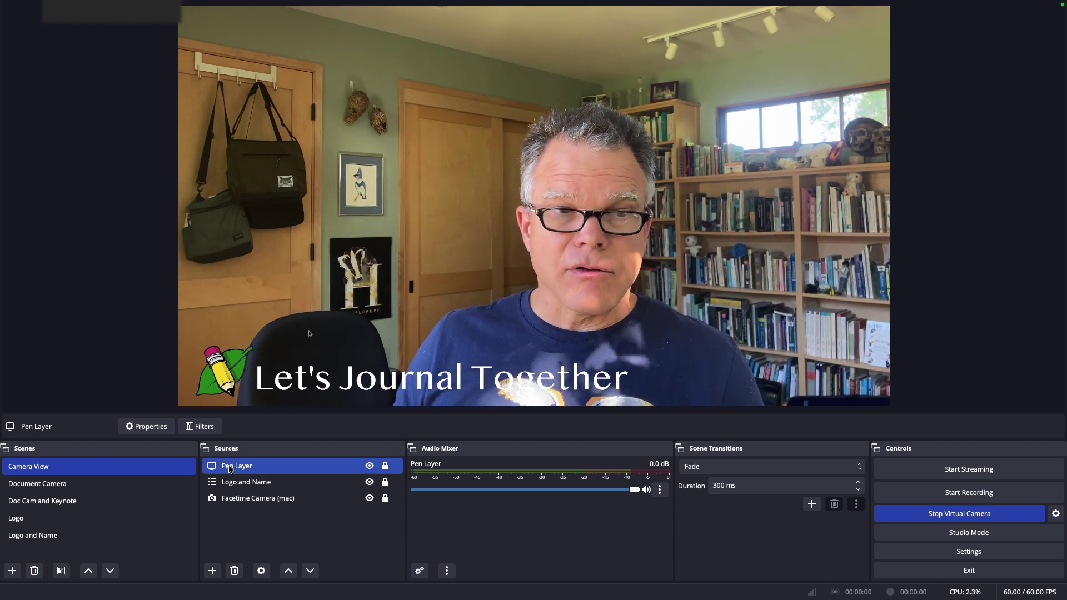
click(212, 571)
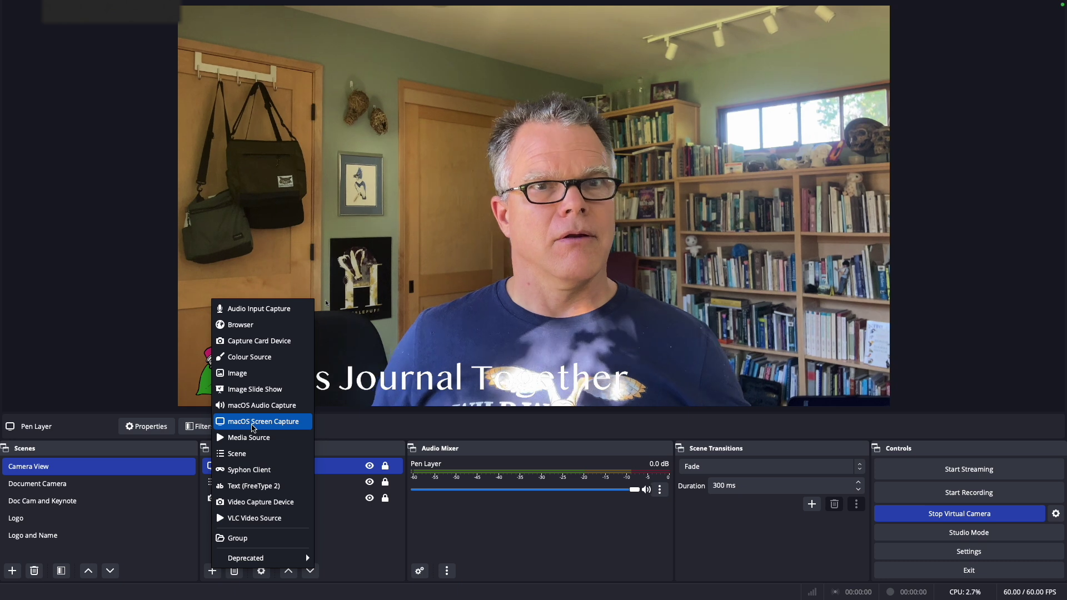
click(95, 485)
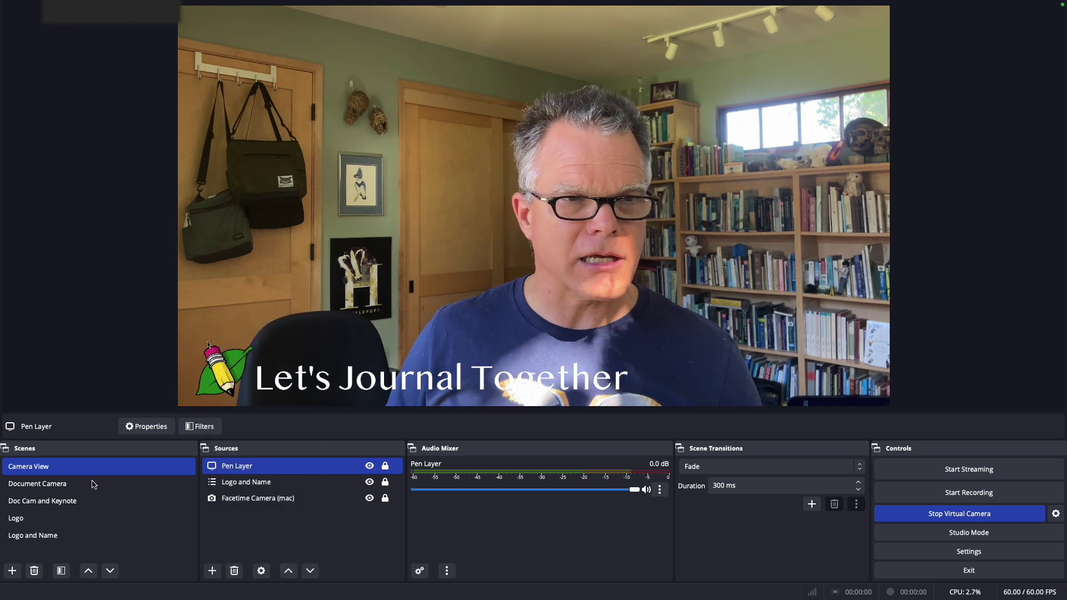
- Lock the Pen Layer in Document Camera, lock the Pen Layer and keynote sources in Doc Cam and Keynote, and return to Camera View
click(95, 486)
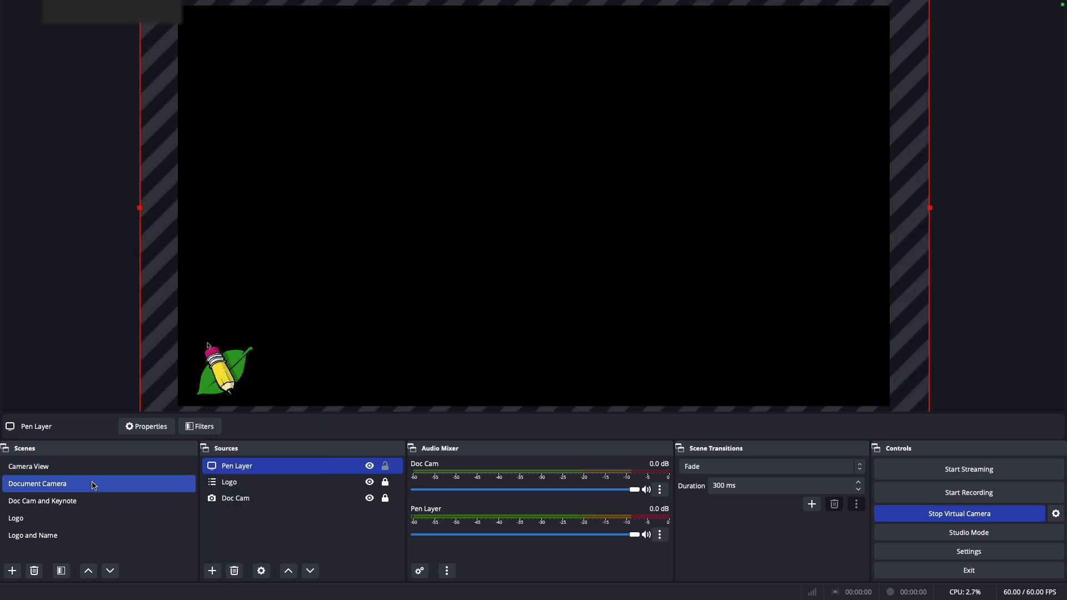
click(387, 467)
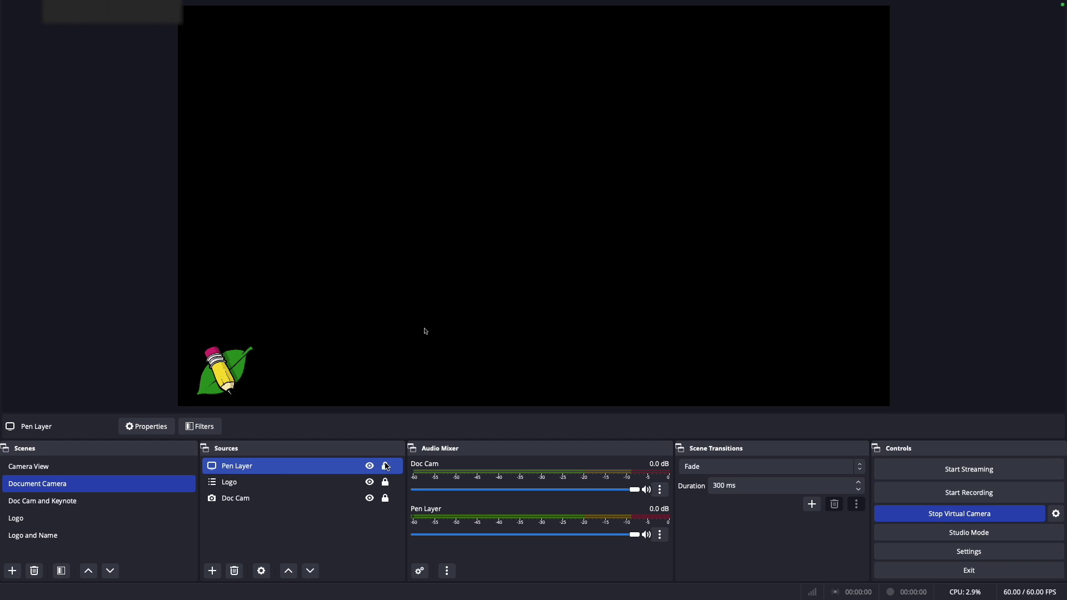
click(111, 503)
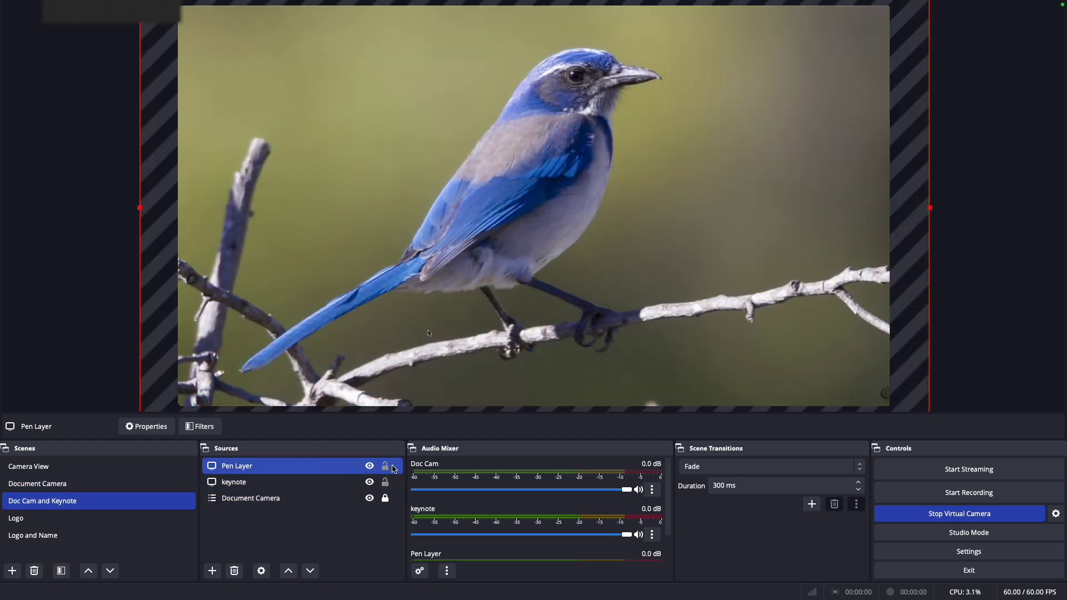
click(387, 483)
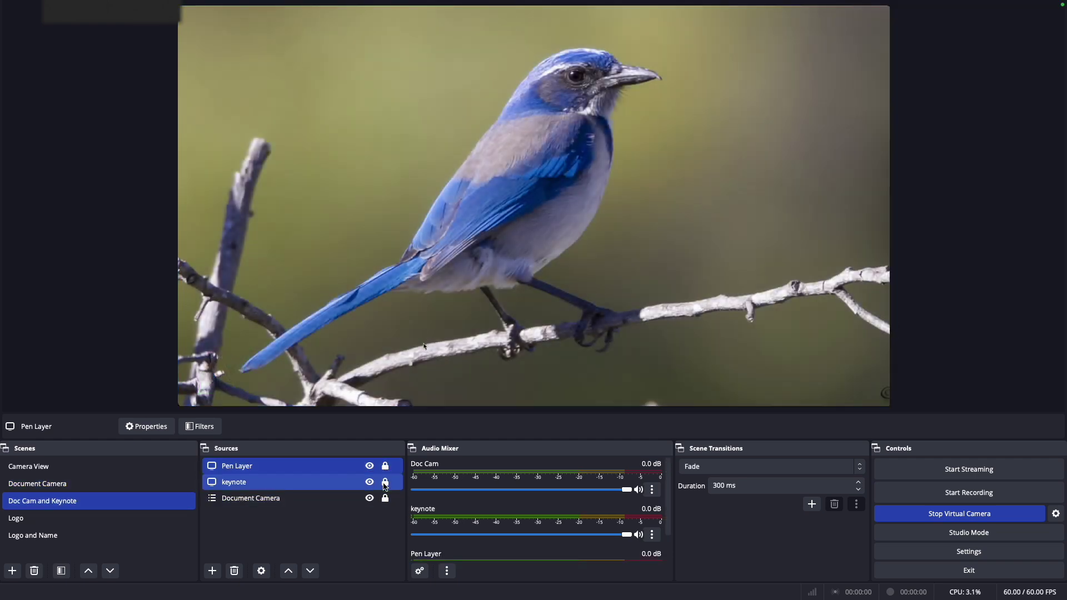
click(94, 473)
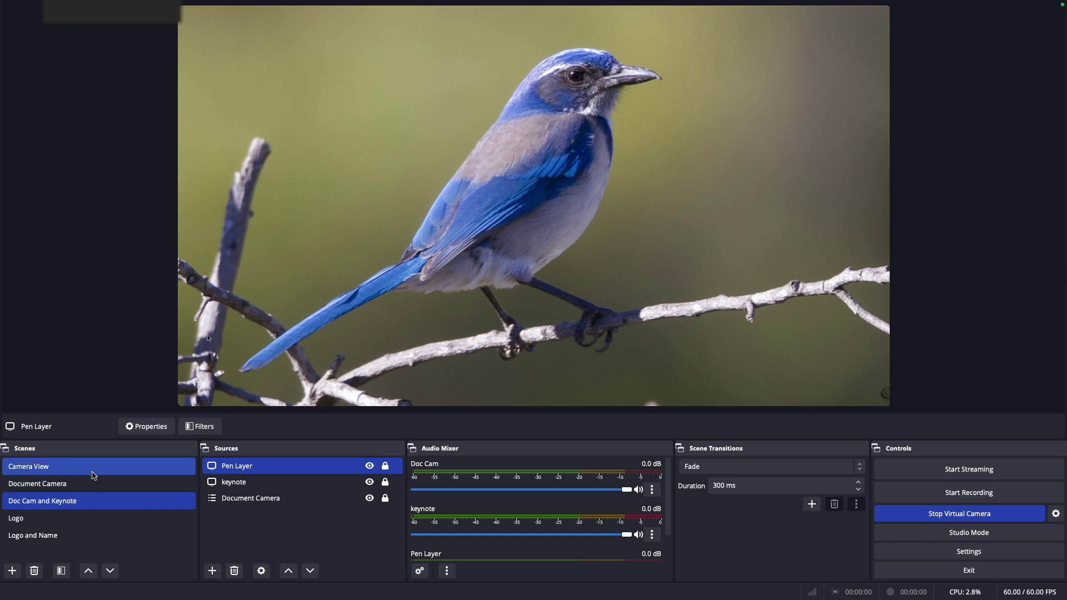